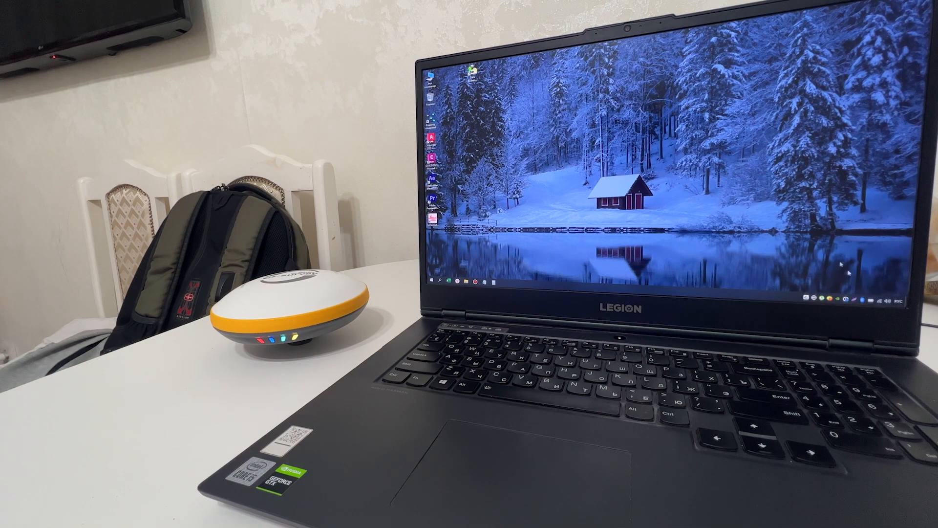
# Step: Connect the laptop to the receiver's open E31P3A… Wi-Fi network from the Windows tray list
pyautogui.click(880, 302)
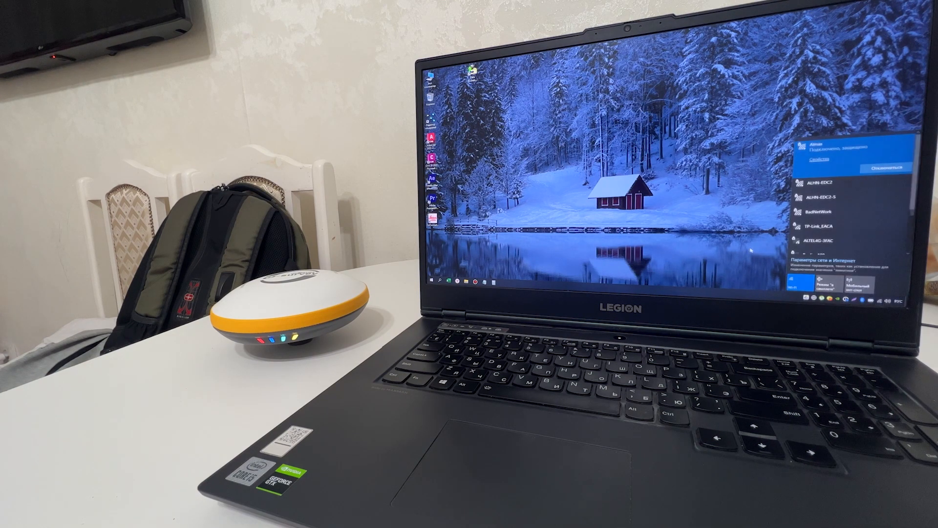
pyautogui.scroll(-2, 837, 200)
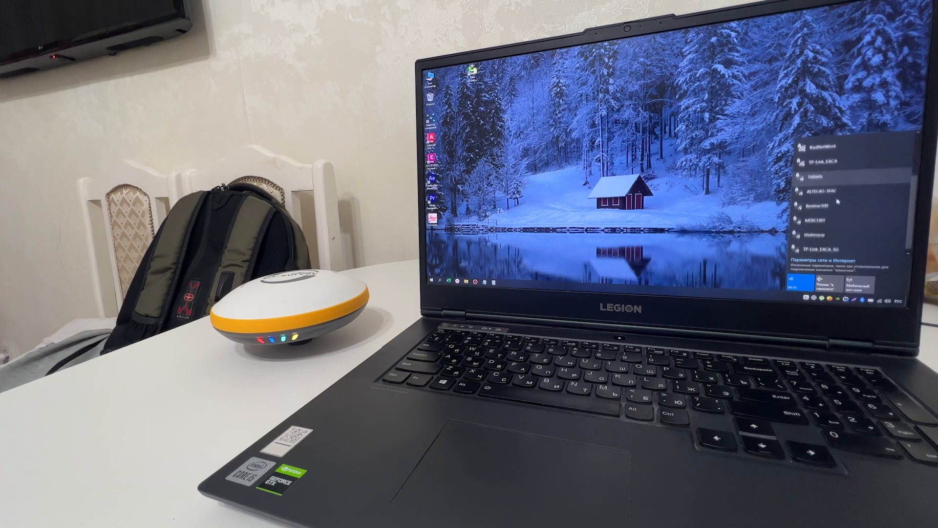
pyautogui.scroll(2, 837, 201)
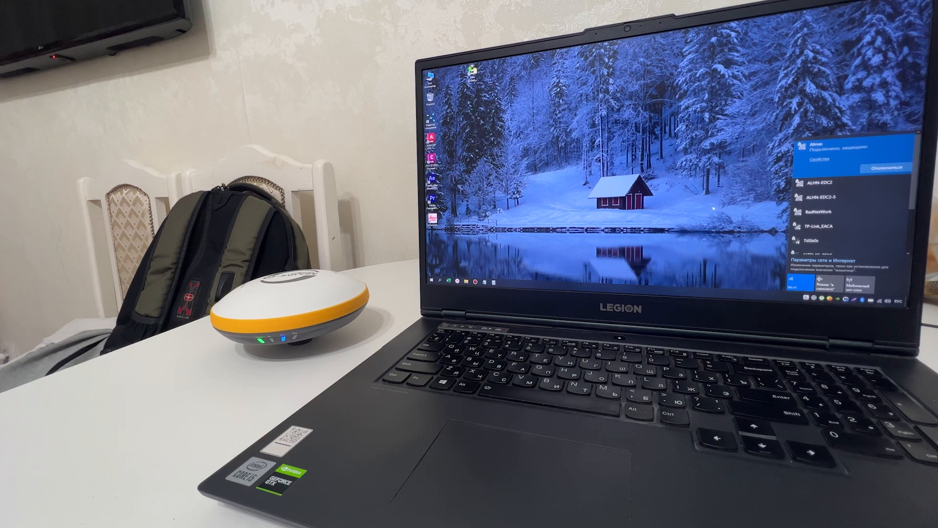
pyautogui.scroll(-3, 824, 209)
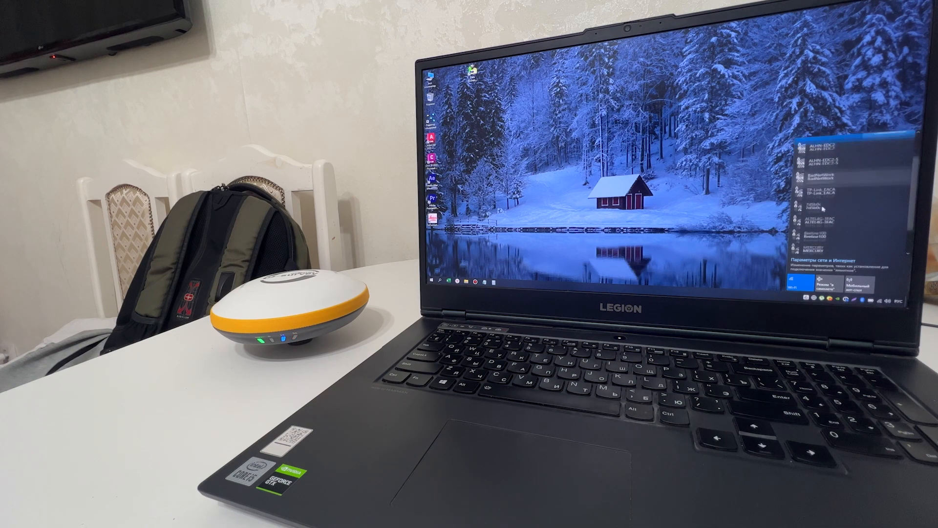
pyautogui.click(880, 301)
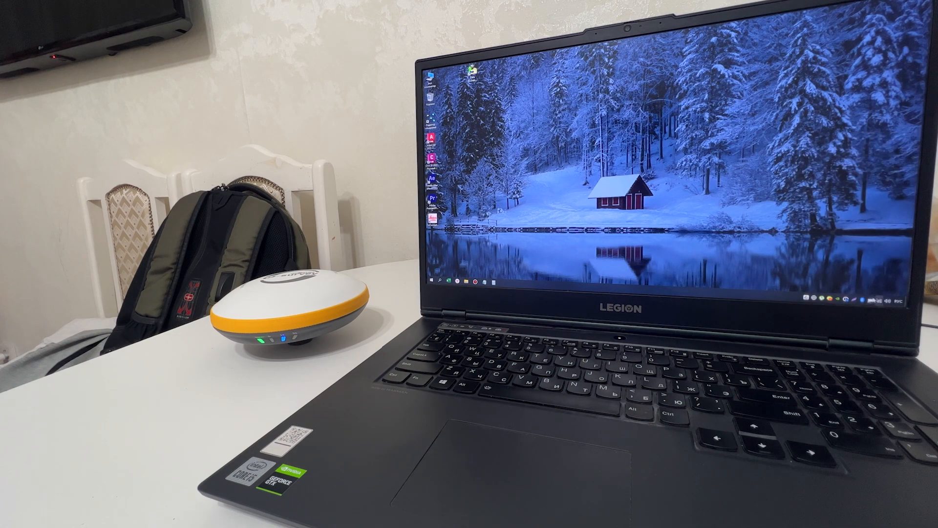
pyautogui.click(879, 301)
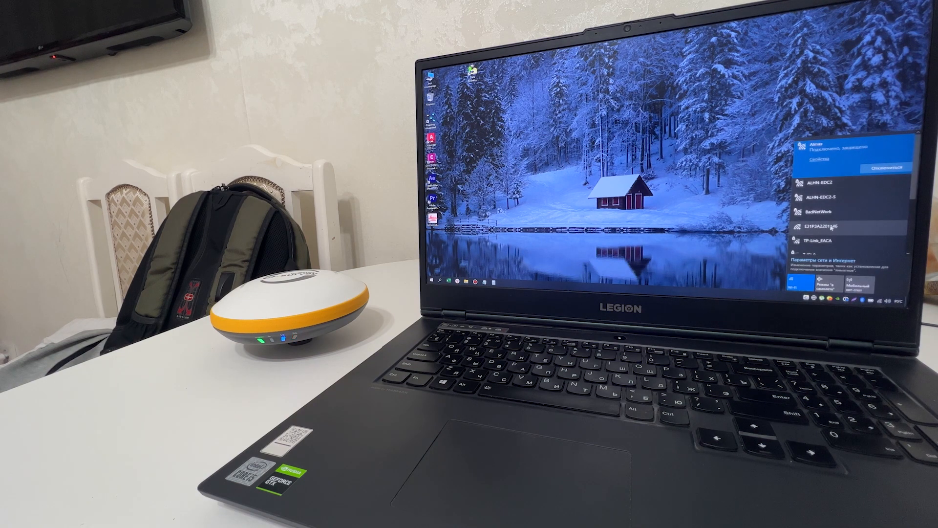
pyautogui.click(830, 227)
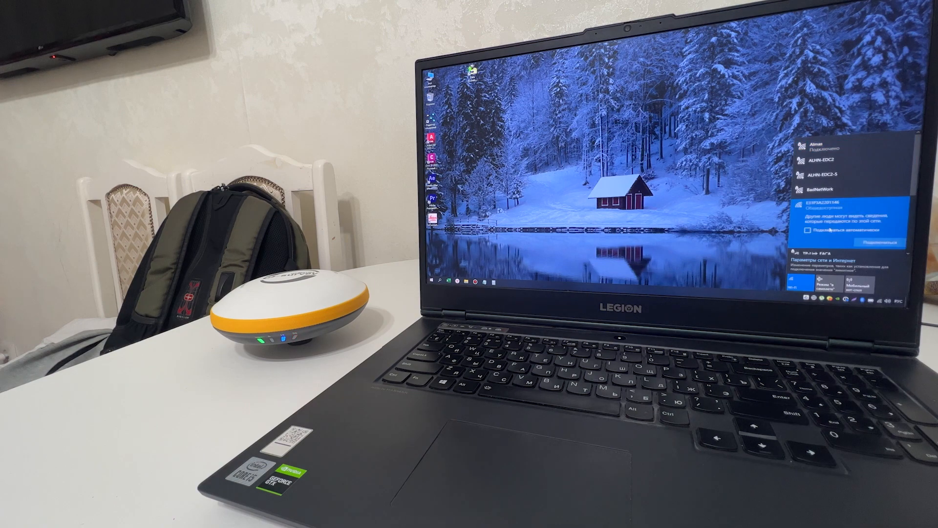
pyautogui.click(870, 242)
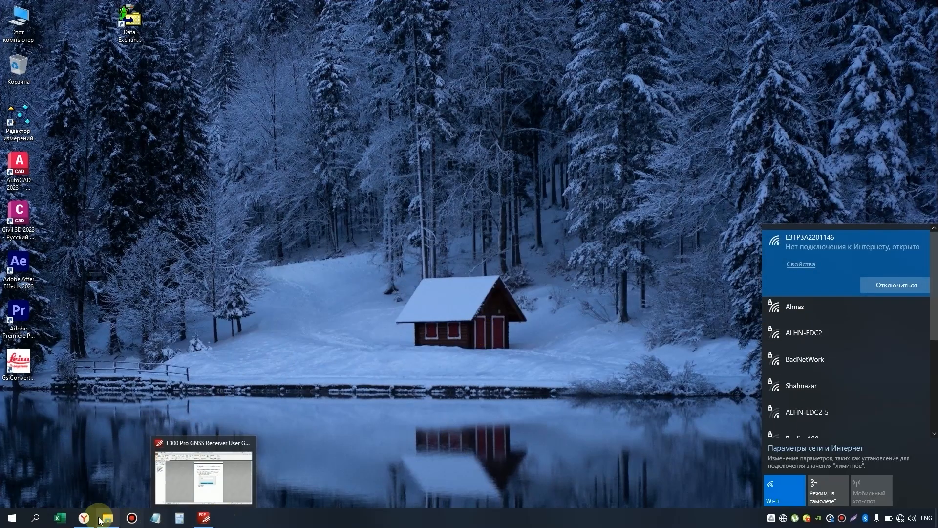
# Step: Load 192.168.10.1 in Yandex Browser and log in with the receiver's password
pyautogui.click(82, 519)
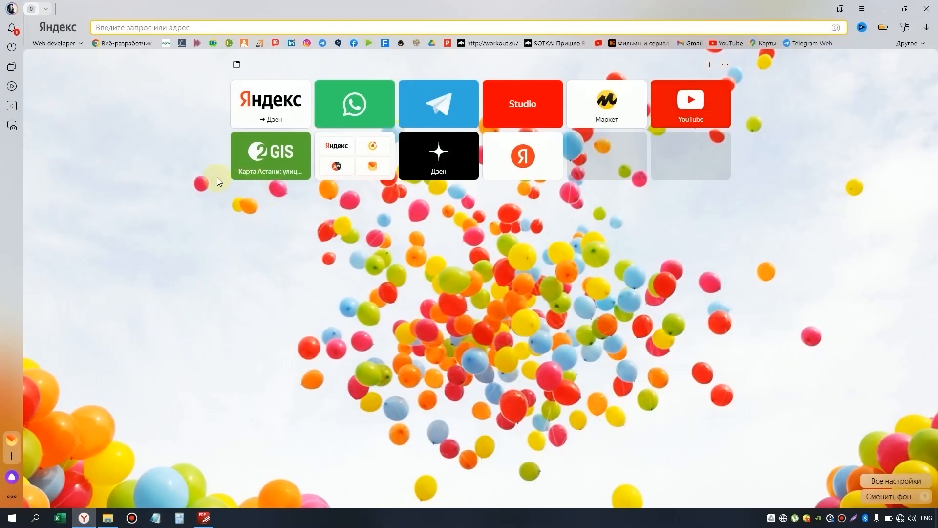
pyautogui.write('192')
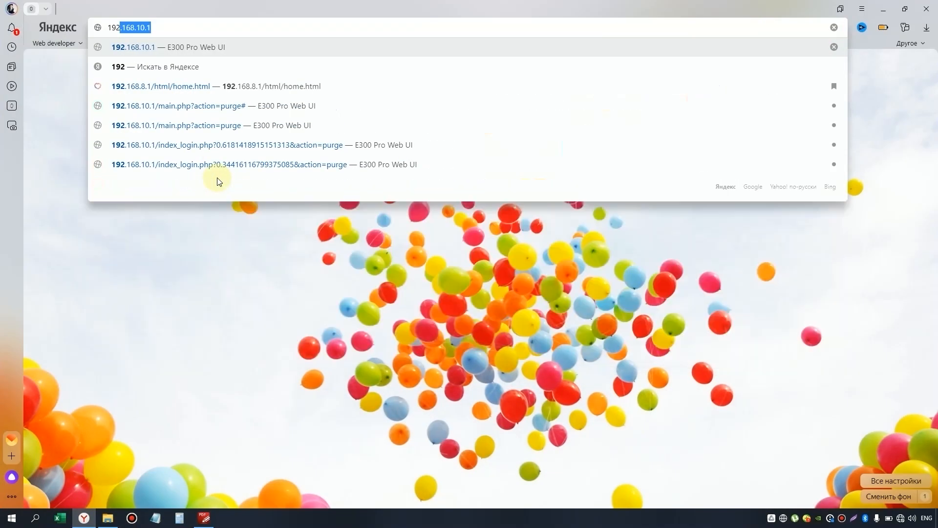
pyautogui.write('.168.10.1')
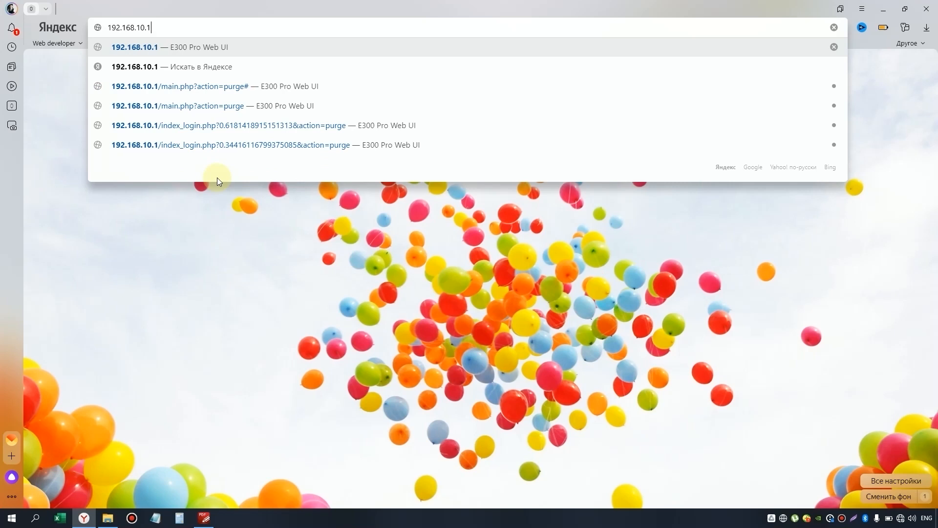
pyautogui.press('Return')
pyautogui.click(454, 182)
pyautogui.write('pass')
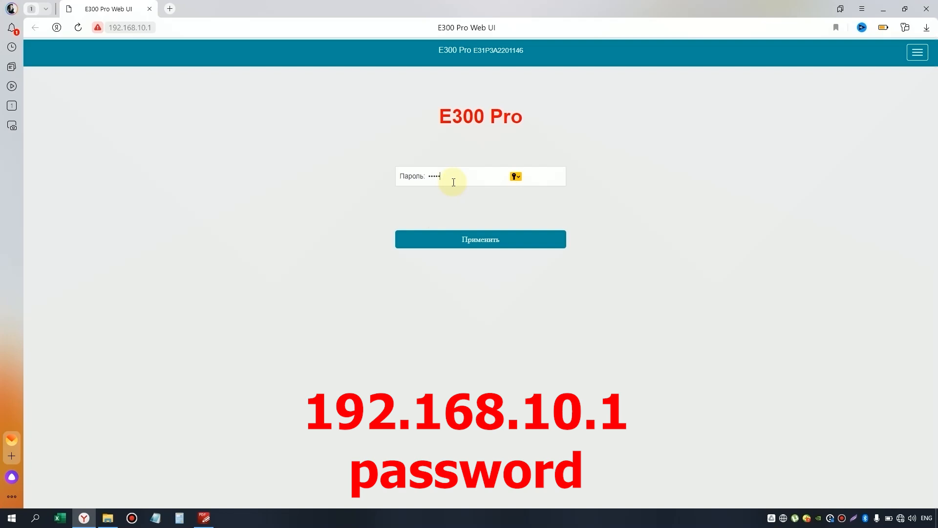
pyautogui.write('word')
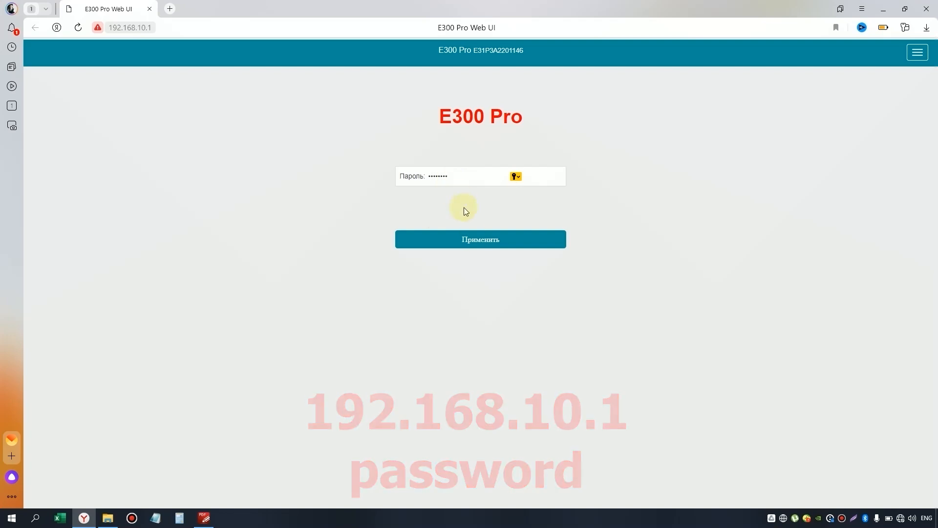
pyautogui.click(483, 246)
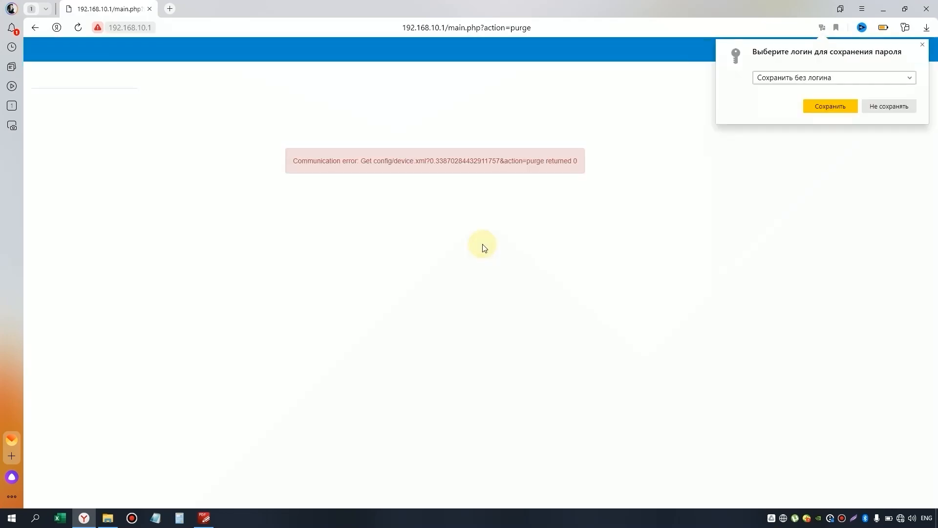
# Step: Decline saving the password, reload the page, and view the Передача данных link status
pyautogui.click(883, 105)
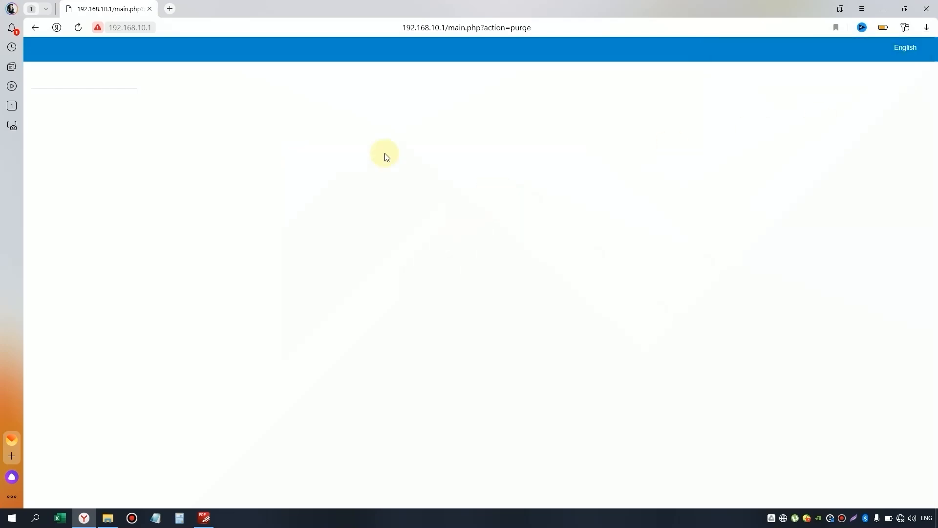
pyautogui.click(209, 28)
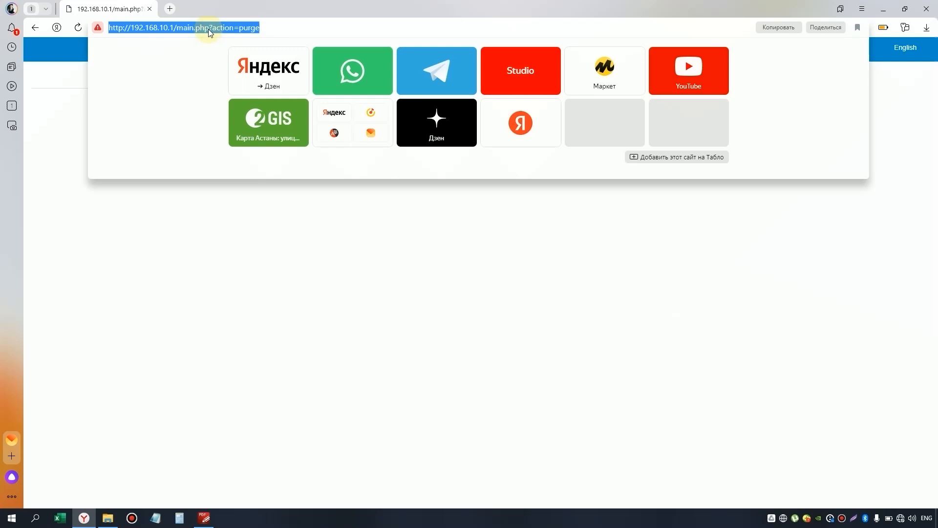
pyautogui.click(80, 31)
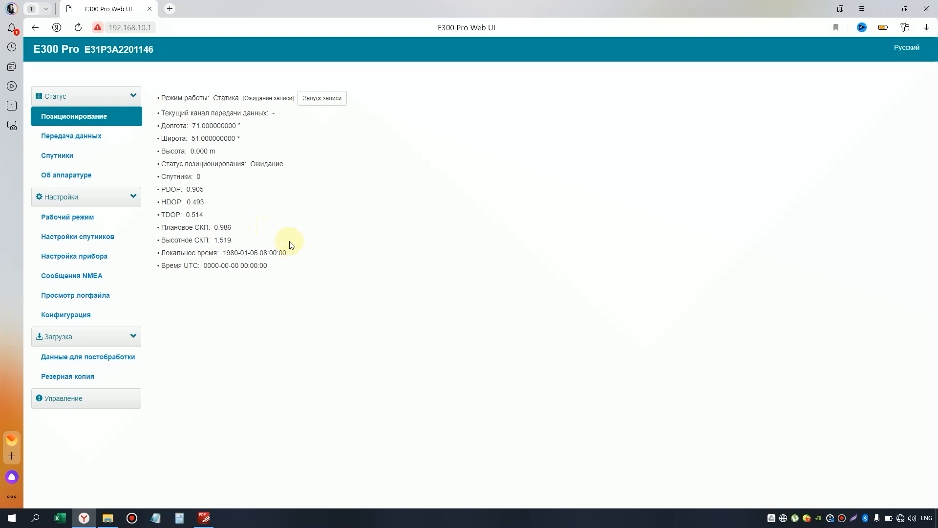
pyautogui.click(88, 138)
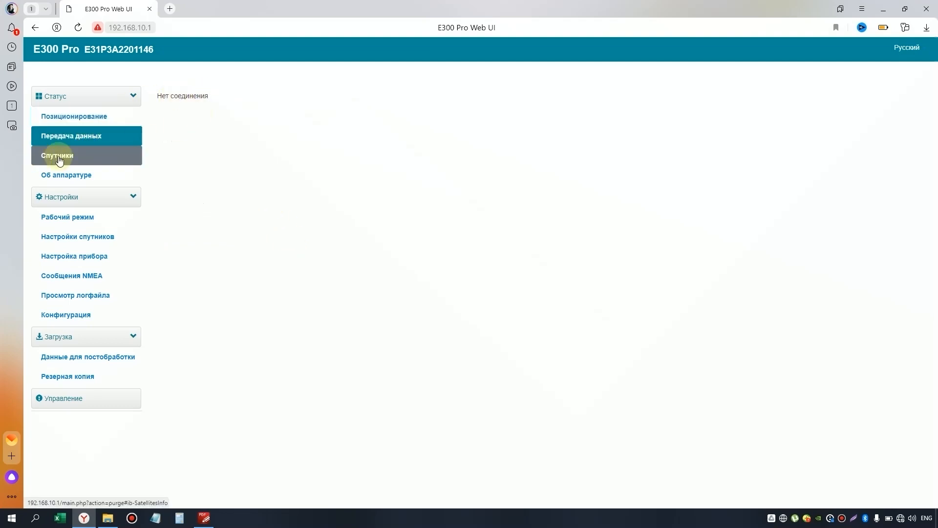
# Step: Look over the Спутники list and Об аппаратуре info, then bring up Рабочий режим settings
pyautogui.click(68, 154)
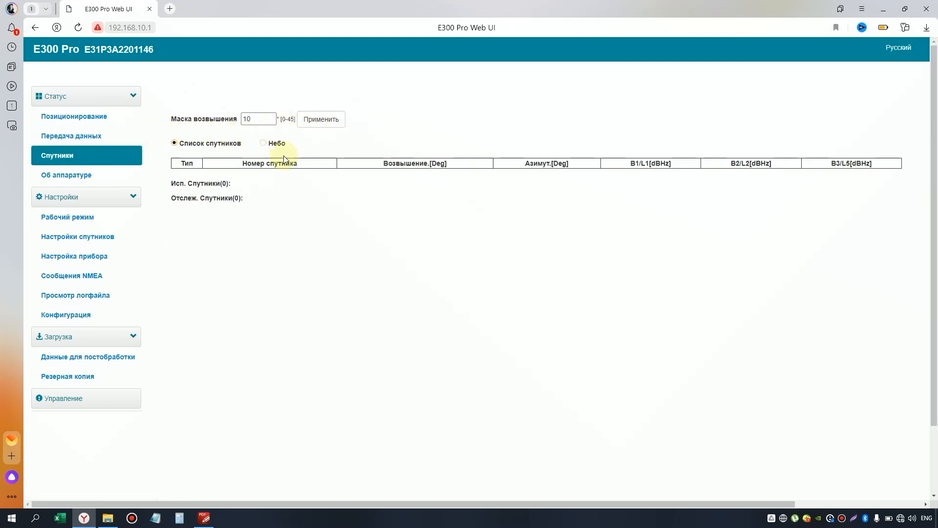
pyautogui.click(79, 175)
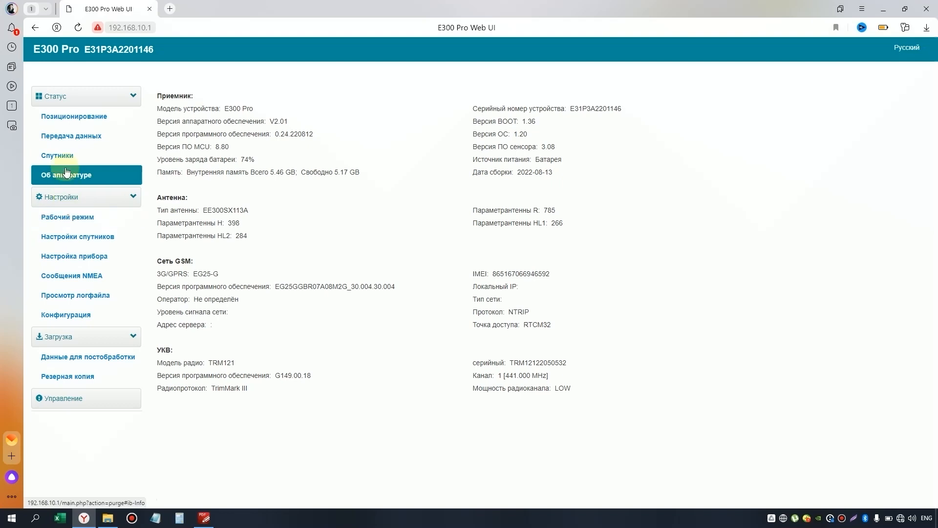
pyautogui.click(74, 218)
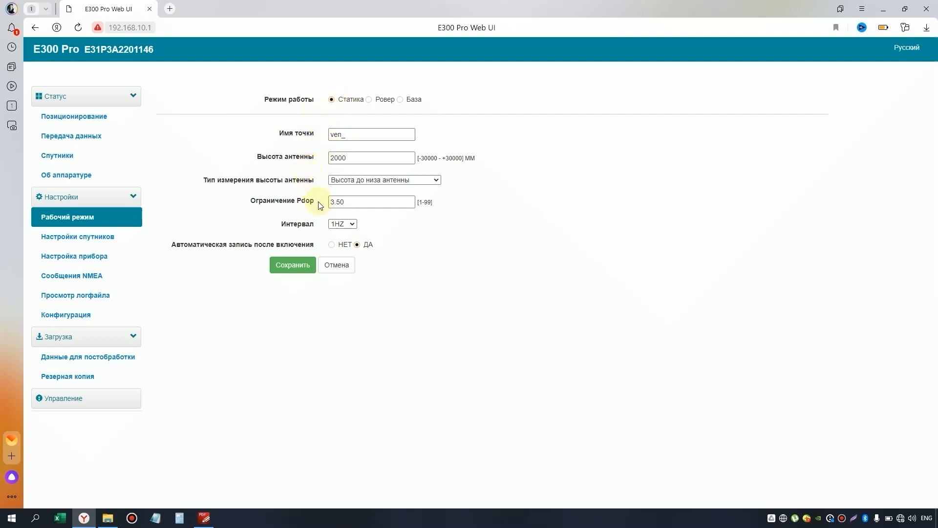
# Step: Check the antenna height and interval options, keeping antenna bottom and 1HZ
pyautogui.click(436, 180)
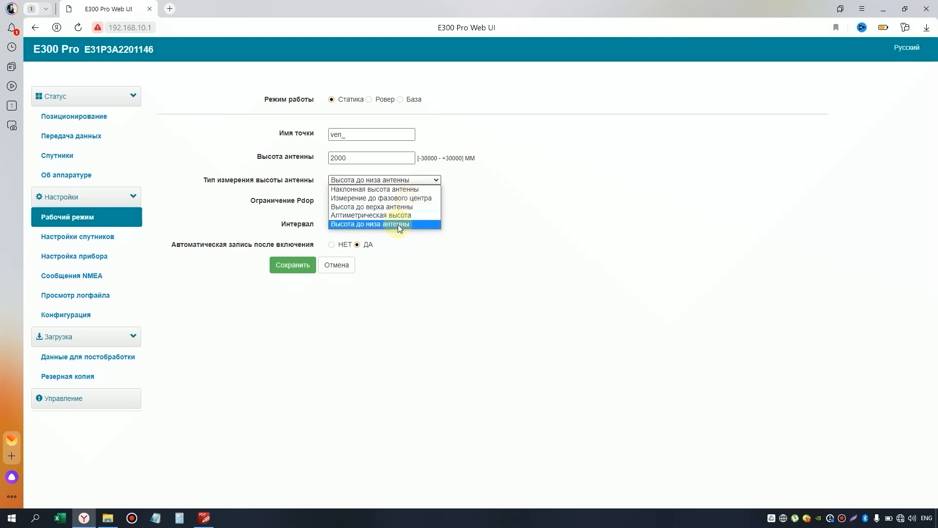
pyautogui.click(419, 246)
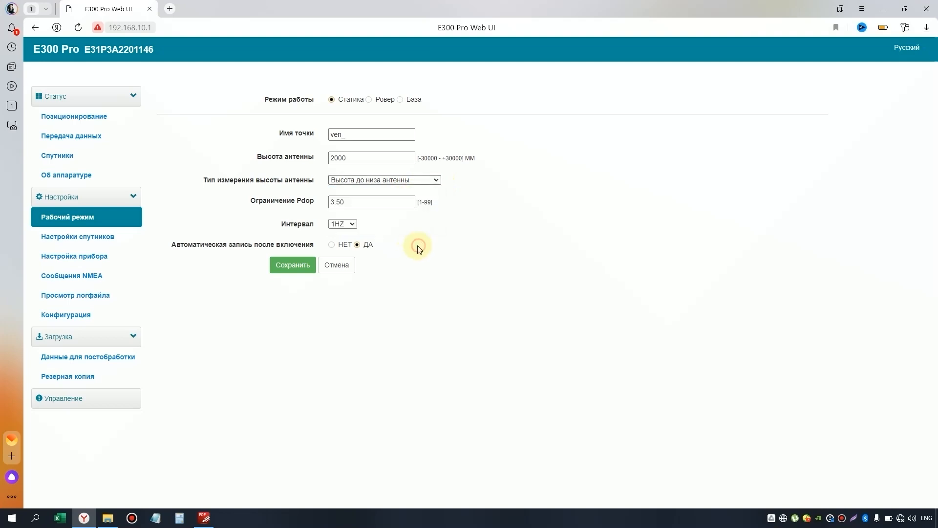
pyautogui.click(353, 226)
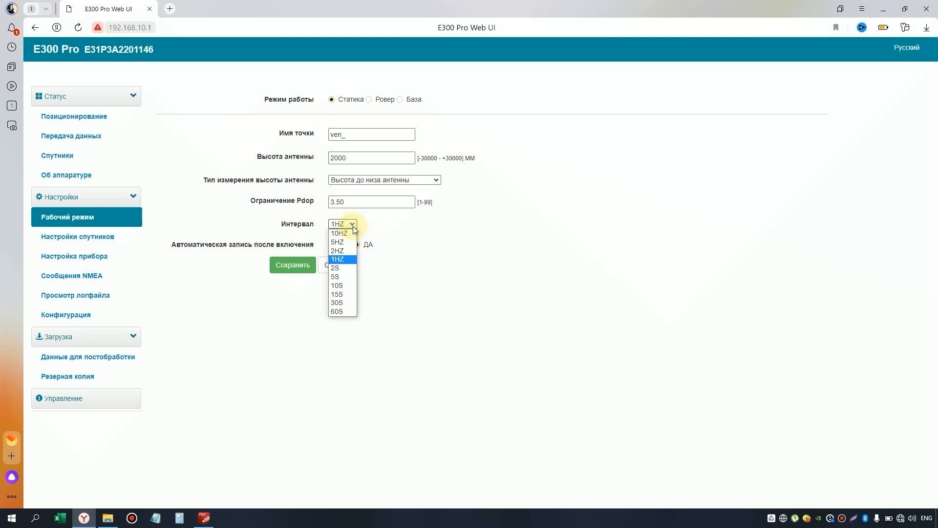
pyautogui.click(502, 250)
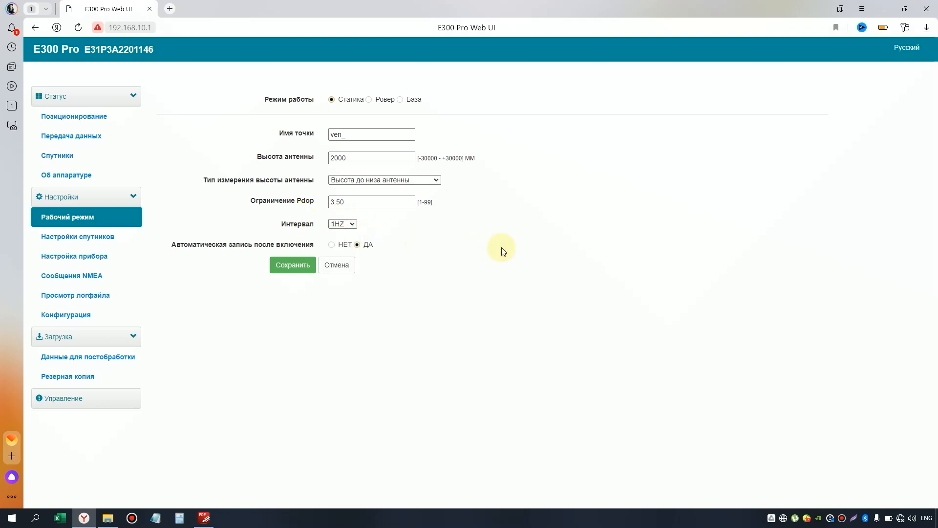
# Step: Switch the working mode to Ровер, back to База, then head to Настройки спутников
pyautogui.click(368, 99)
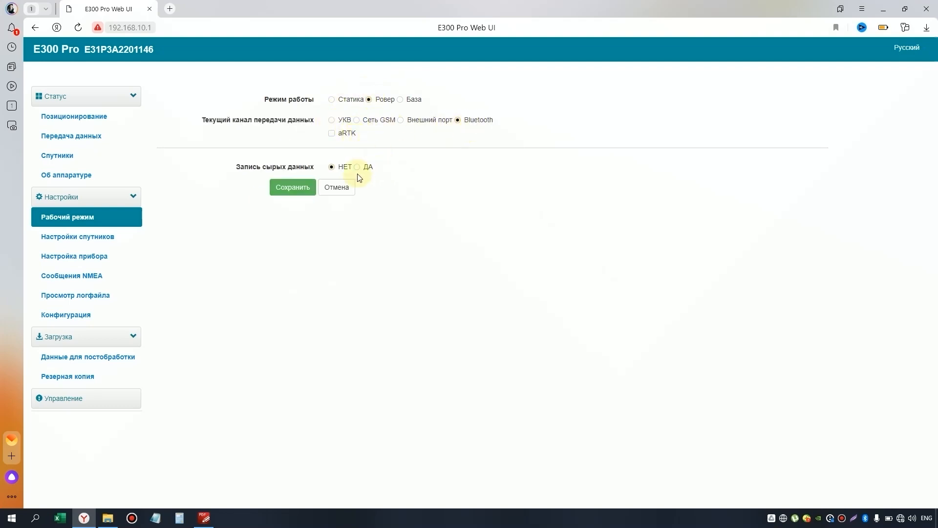
pyautogui.click(410, 100)
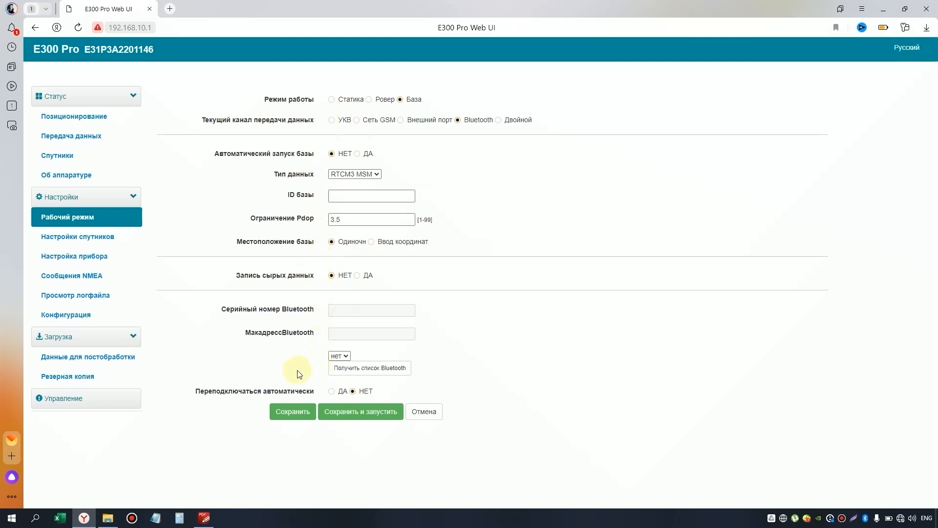
pyautogui.click(86, 238)
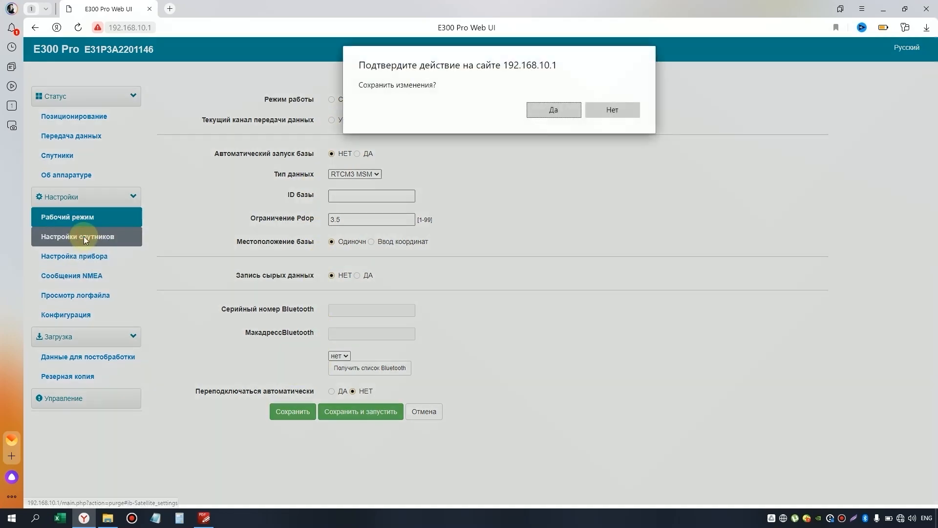
# Step: Discard the working-mode changes, then go from Настройки спутников to Настройка прибора
pyautogui.click(621, 109)
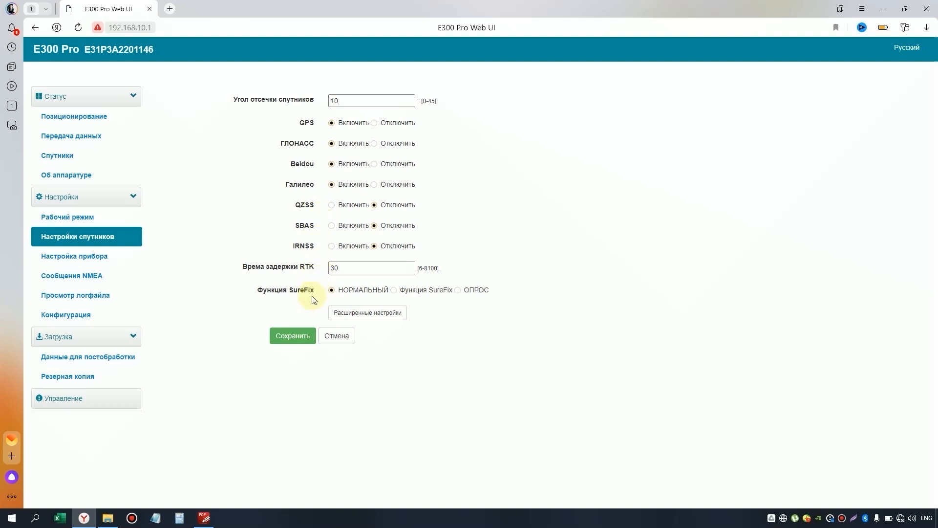
pyautogui.click(96, 259)
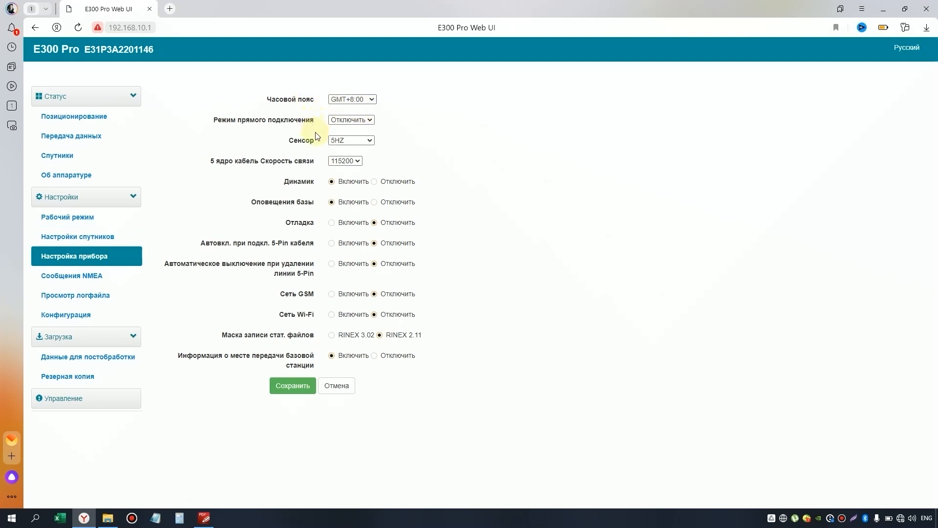
# Step: Confirm direct connection off, sensor 5HZ and baud 115200 unchanged, then open Сообщения NMEA
pyautogui.click(359, 120)
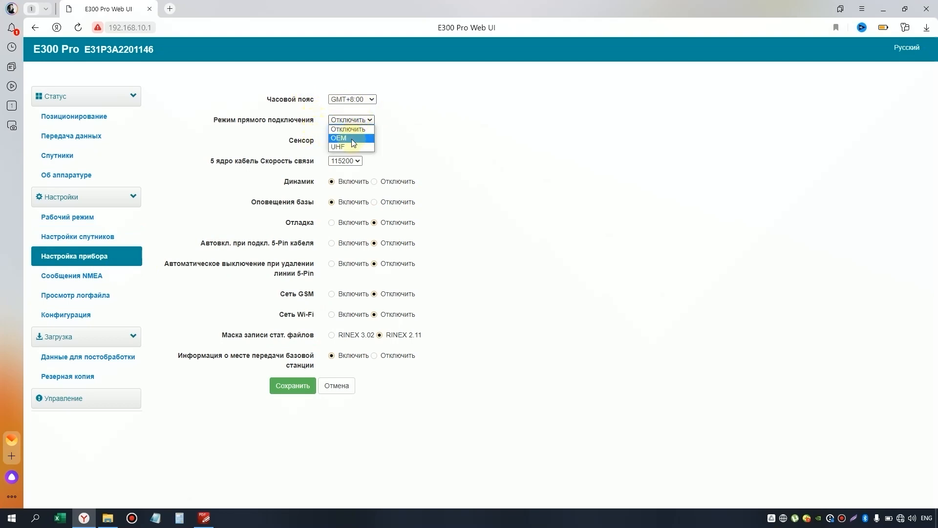
pyautogui.click(465, 151)
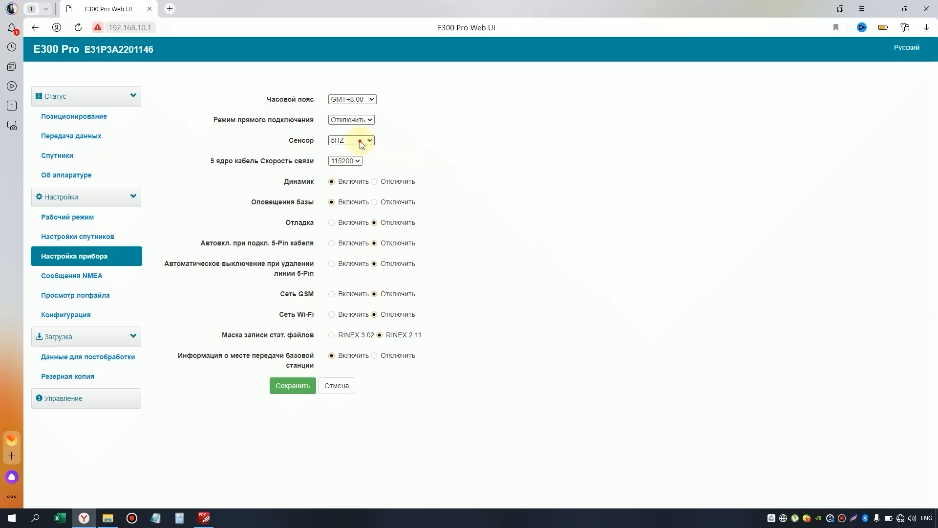
pyautogui.click(369, 141)
pyautogui.click(445, 159)
pyautogui.click(359, 163)
pyautogui.click(439, 159)
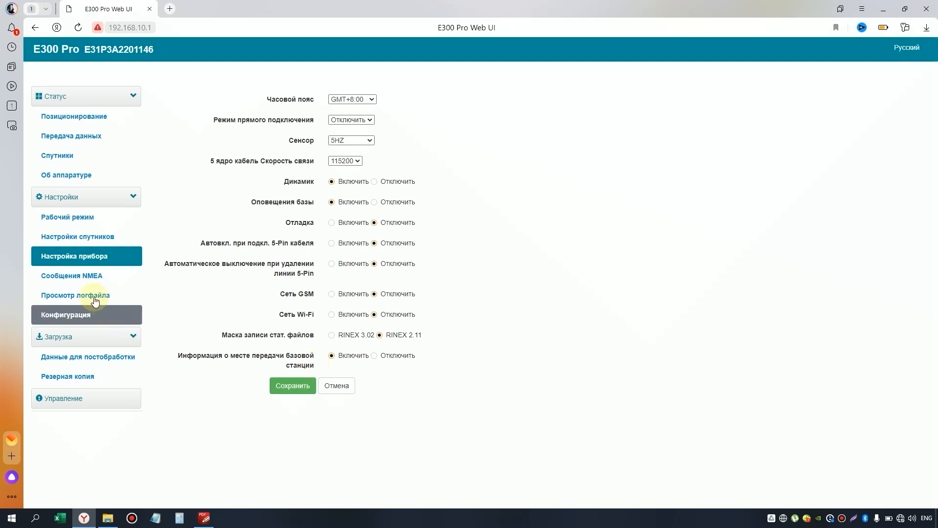
pyautogui.click(83, 281)
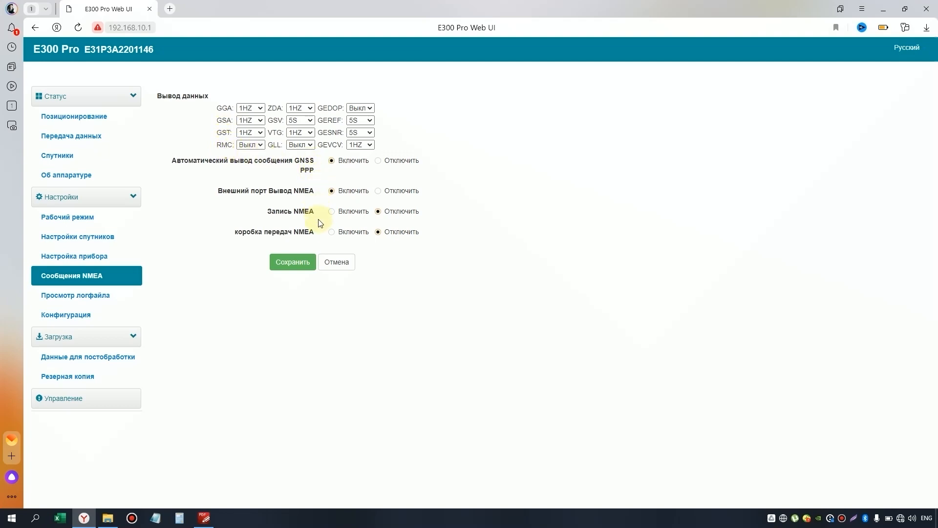
# Step: Move from the NMEA settings to the Просмотр логфайла log viewer
pyautogui.click(104, 299)
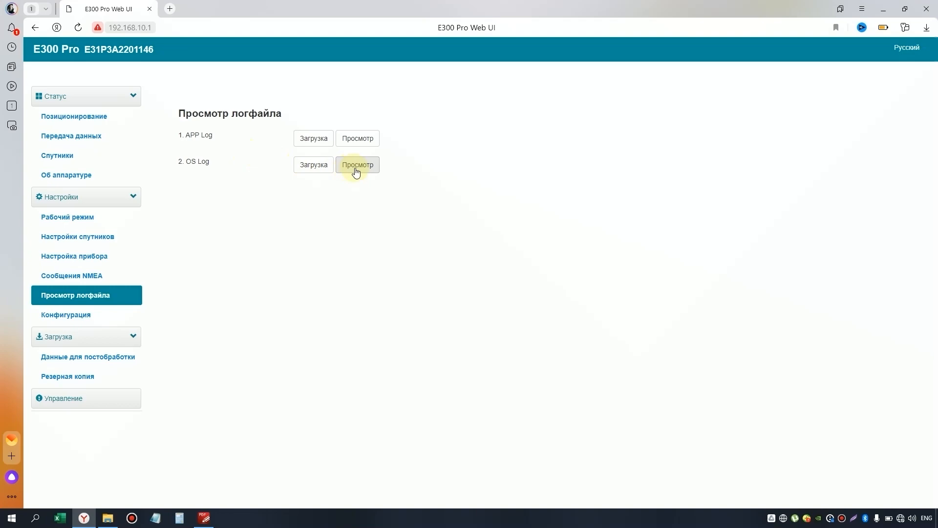
pyautogui.click(361, 138)
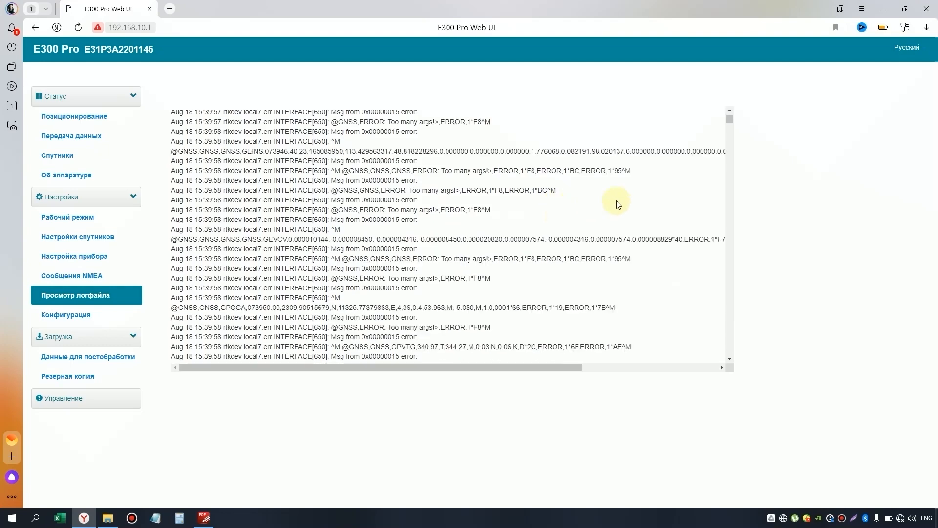
pyautogui.moveTo(730, 119); pyautogui.dragTo(717, 360)
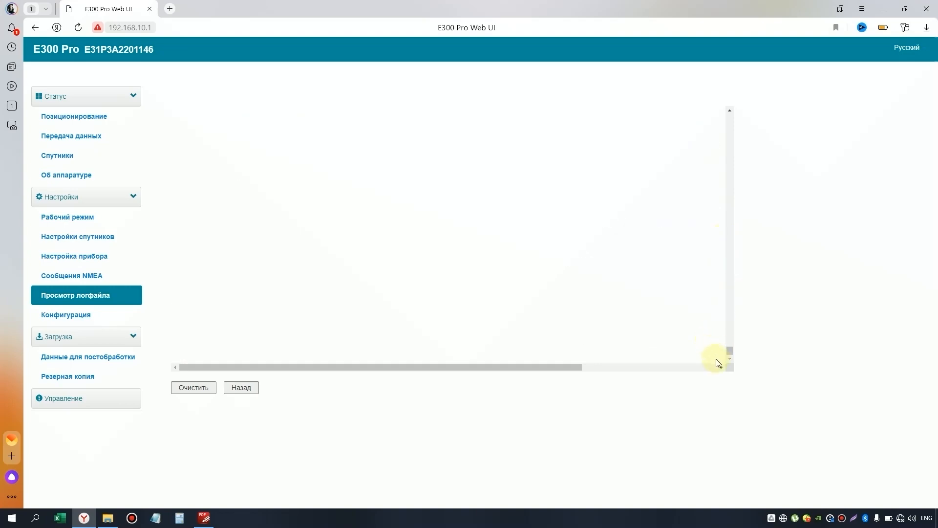
pyautogui.click(245, 391)
pyautogui.click(368, 167)
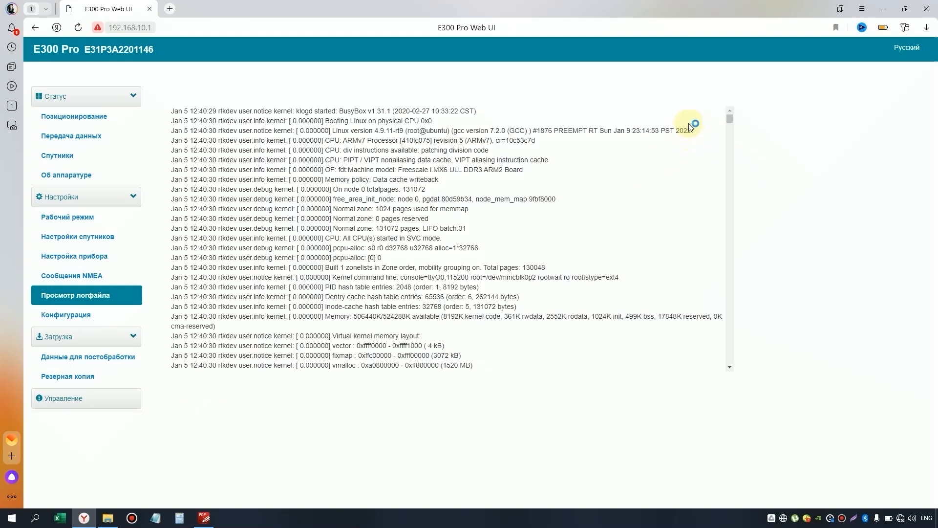
pyautogui.scroll(-10, 724, 124)
pyautogui.moveTo(729, 163); pyautogui.dragTo(741, 369)
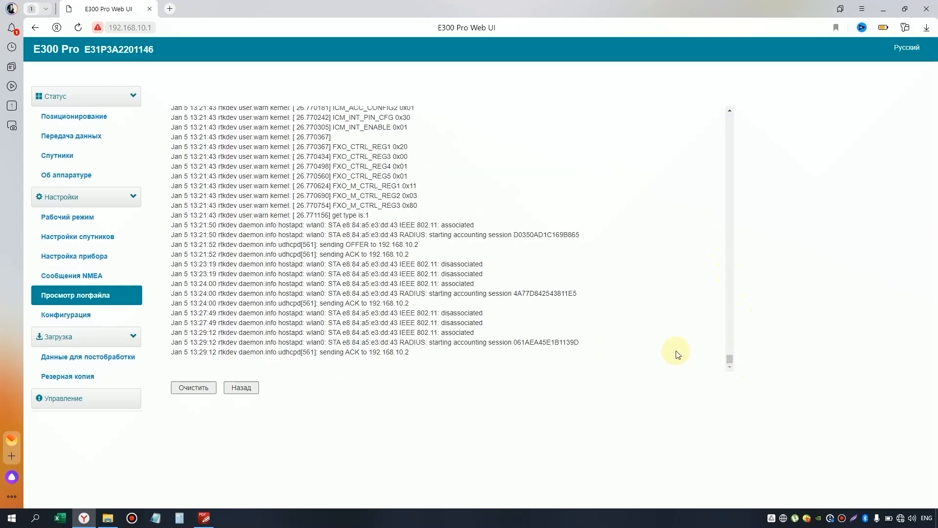
pyautogui.click(242, 388)
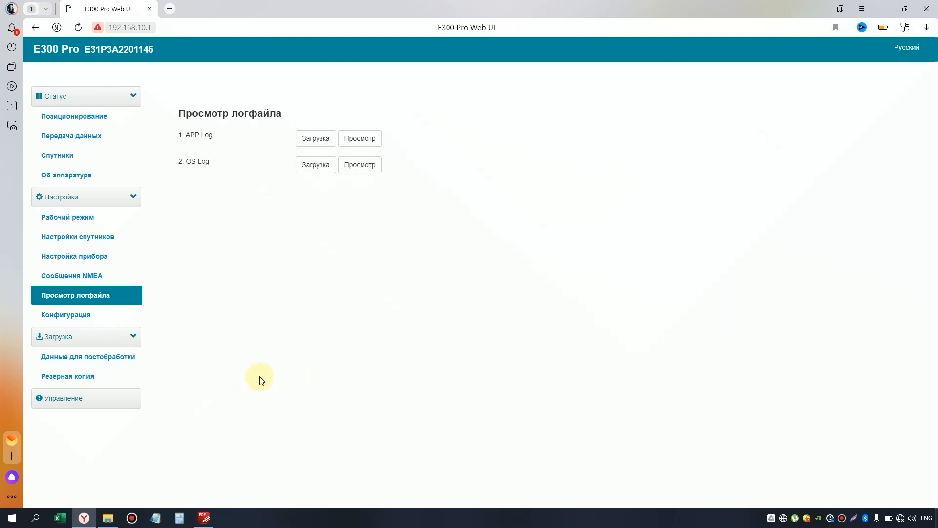
# Step: Save the current settings as a configuration named E300 on the Конфигурация page
pyautogui.click(91, 320)
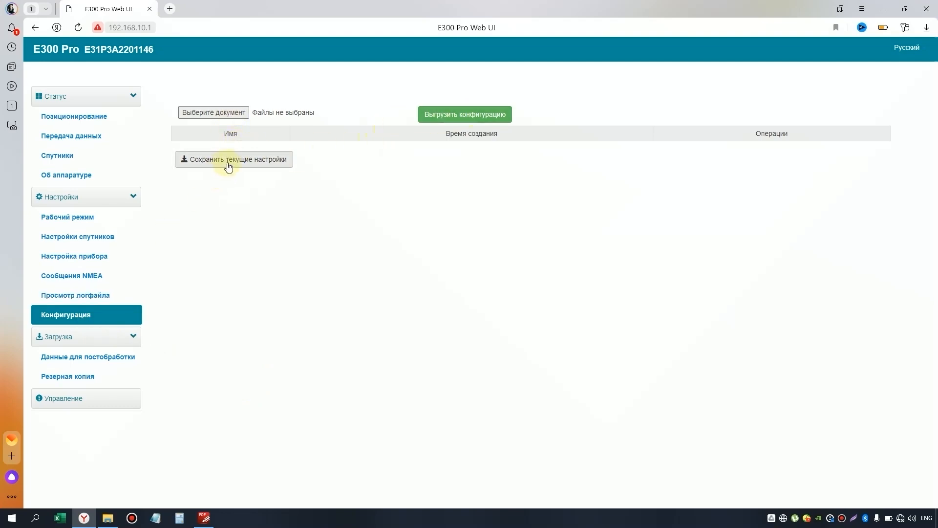
pyautogui.click(426, 118)
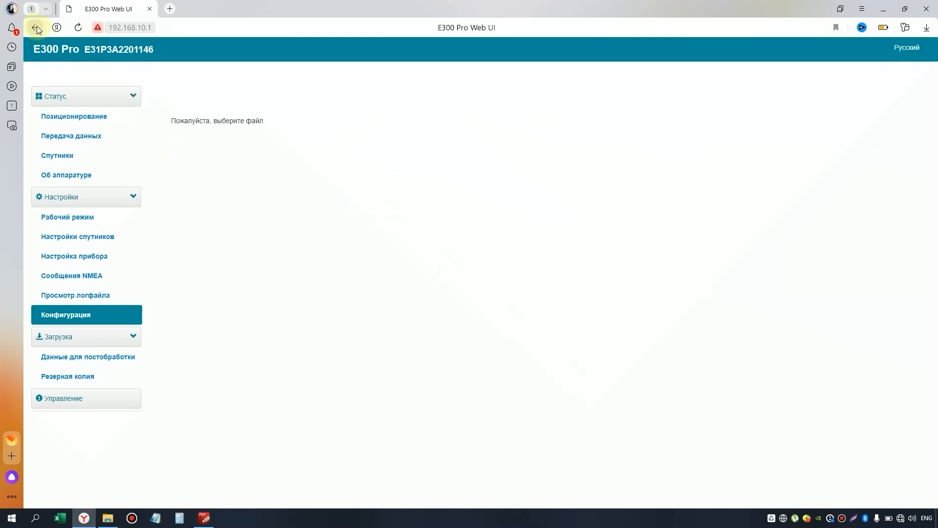
pyautogui.click(84, 315)
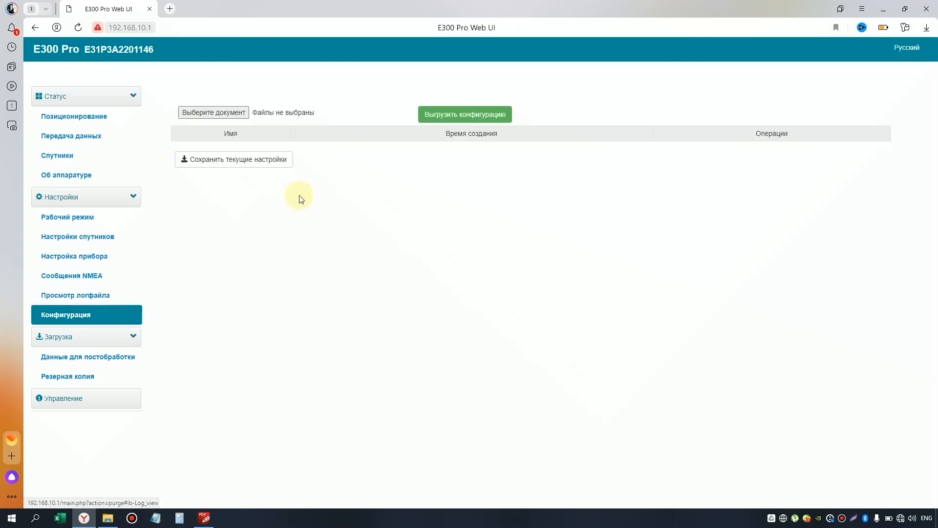
pyautogui.click(257, 163)
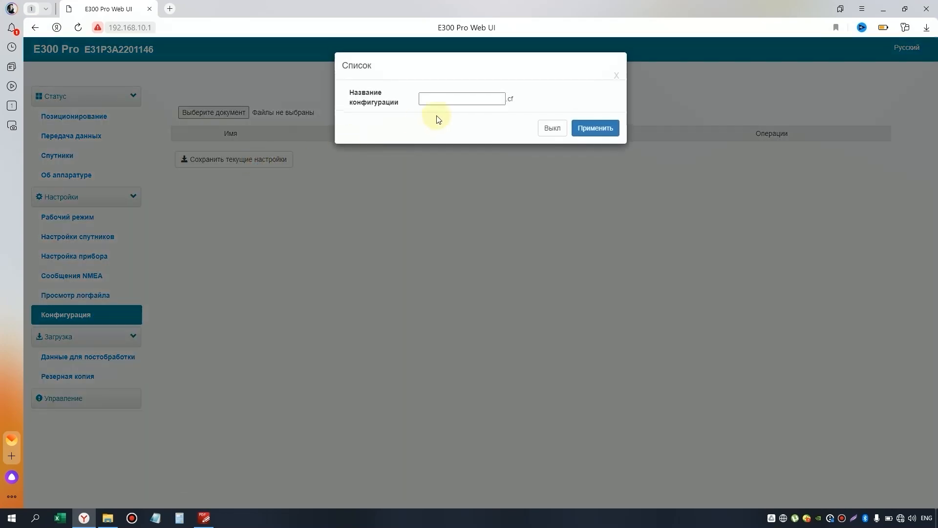
pyautogui.click(446, 103)
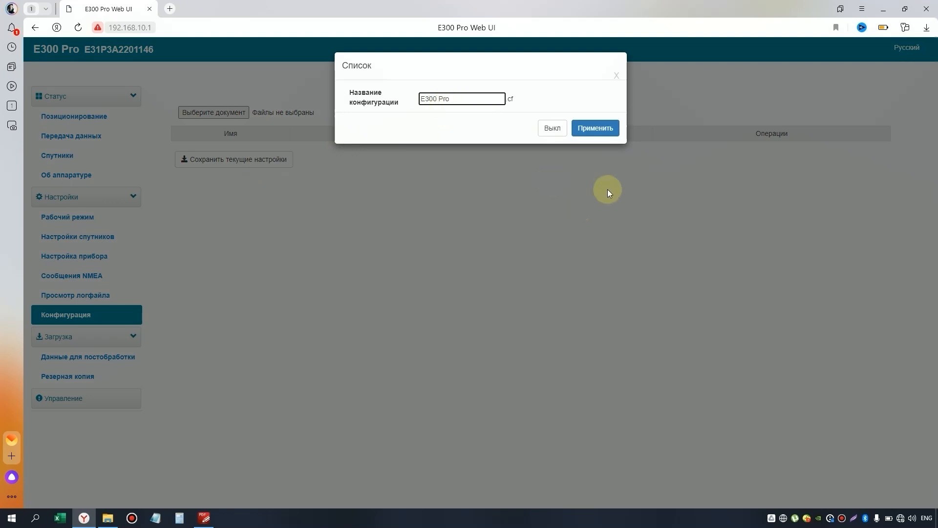
pyautogui.click(610, 128)
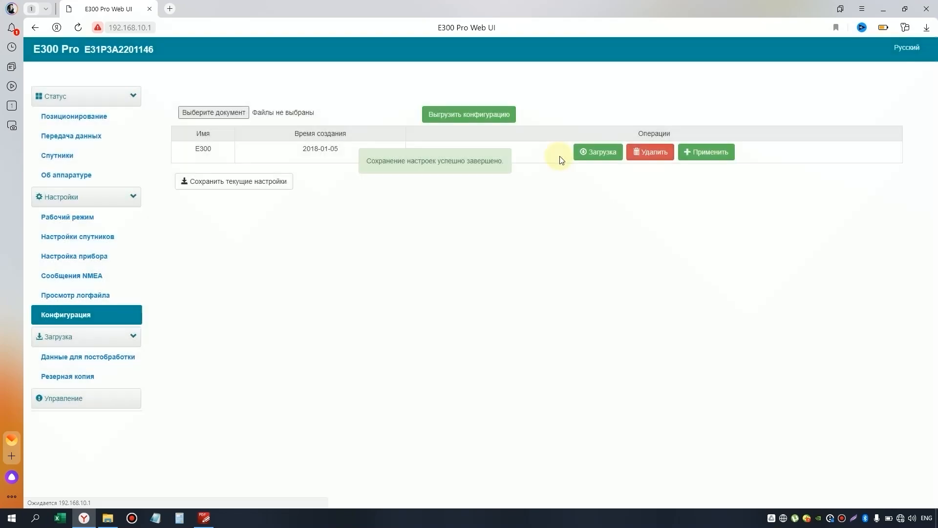
# Step: Download the E300 configuration as E300.gz and check it in WinRAR
pyautogui.click(600, 153)
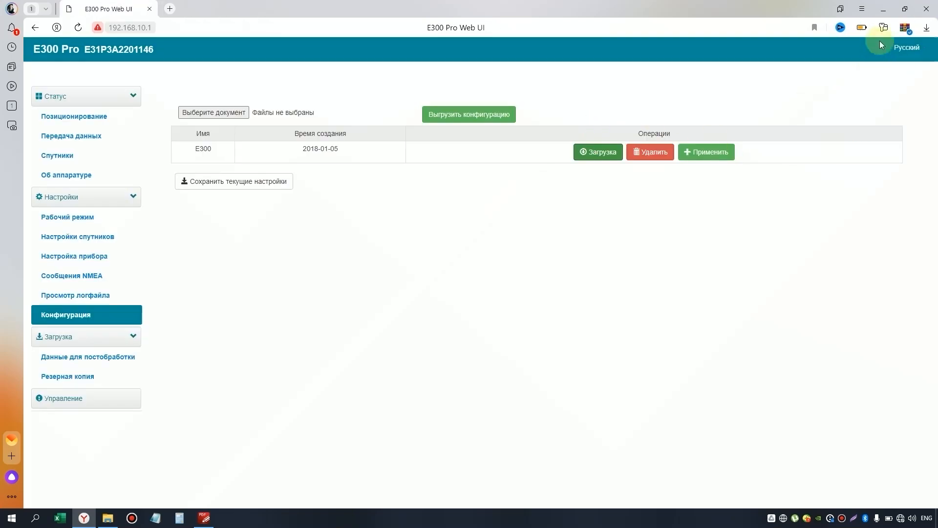
pyautogui.click(909, 33)
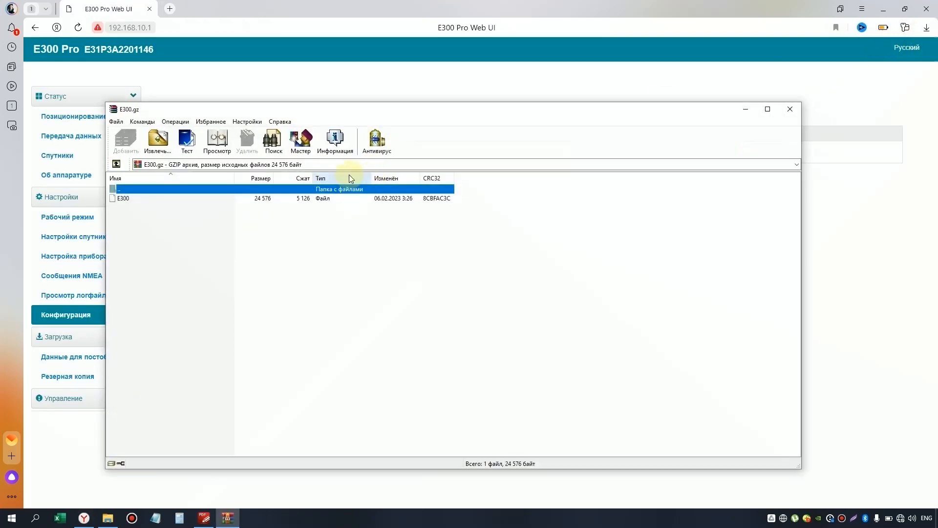
pyautogui.click(790, 109)
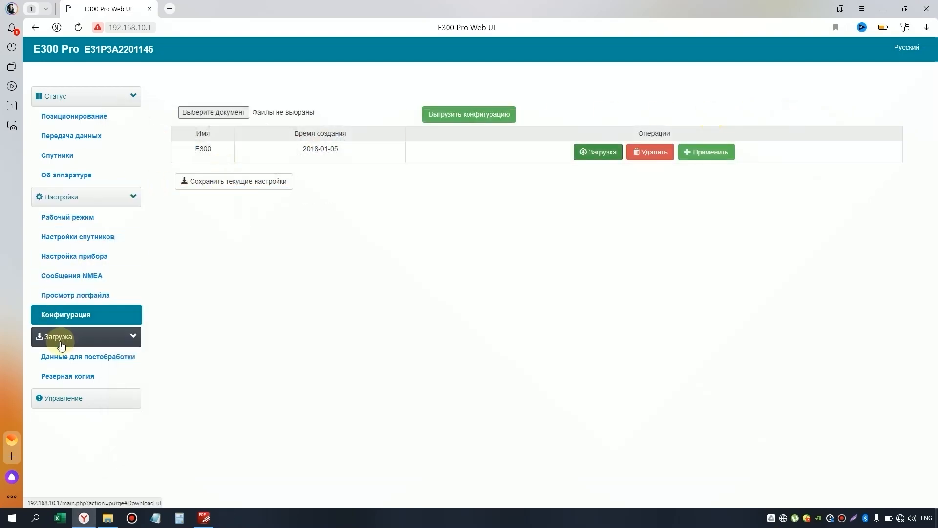
# Step: Open Данные для постобработки and check selftest.log and ven_0351–0353.dat
pyautogui.click(69, 359)
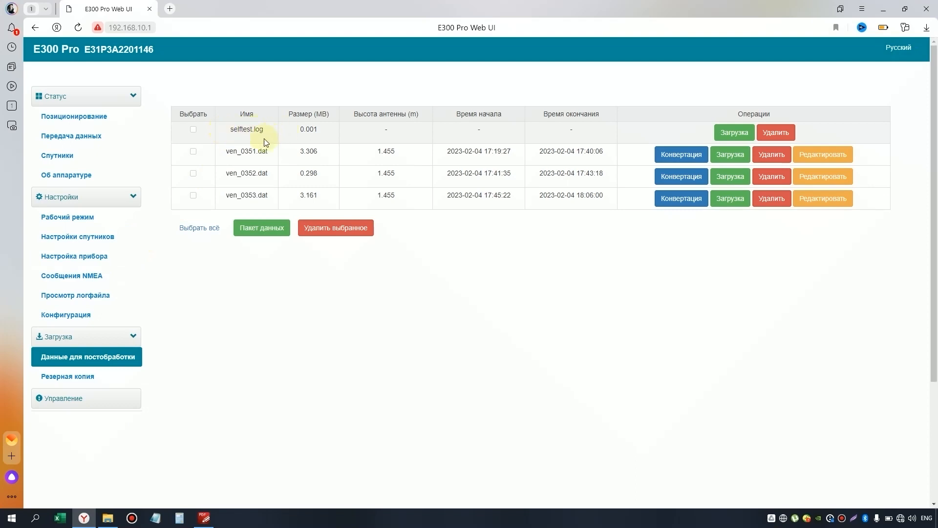
pyautogui.click(195, 131)
pyautogui.click(192, 148)
pyautogui.click(193, 172)
pyautogui.click(193, 195)
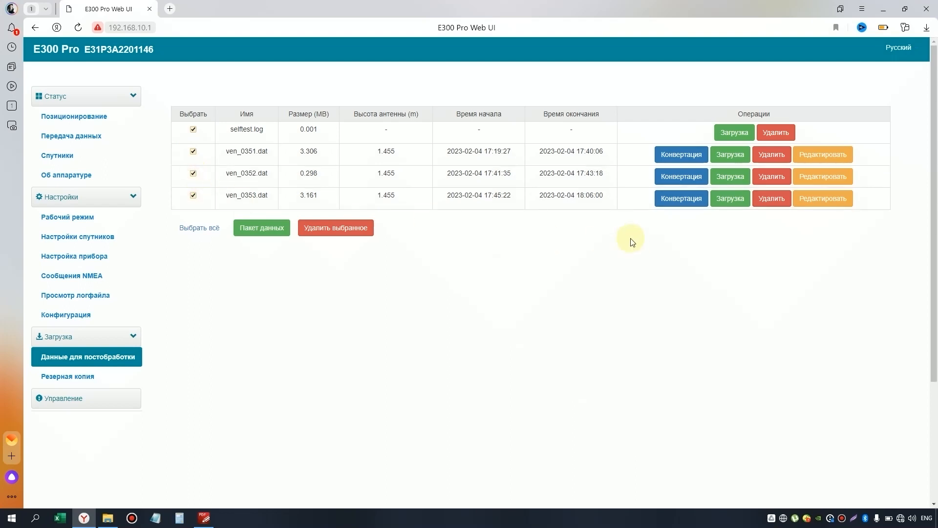
# Step: Download ven_0353.dat, ven_0352.dat, ven_0351.dat and selftest.log
pyautogui.click(720, 200)
pyautogui.click(734, 179)
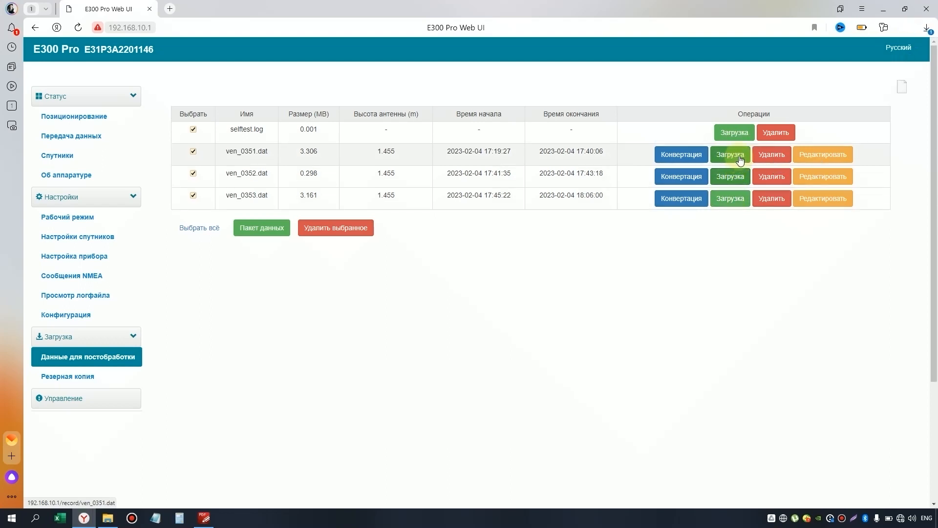
pyautogui.click(740, 156)
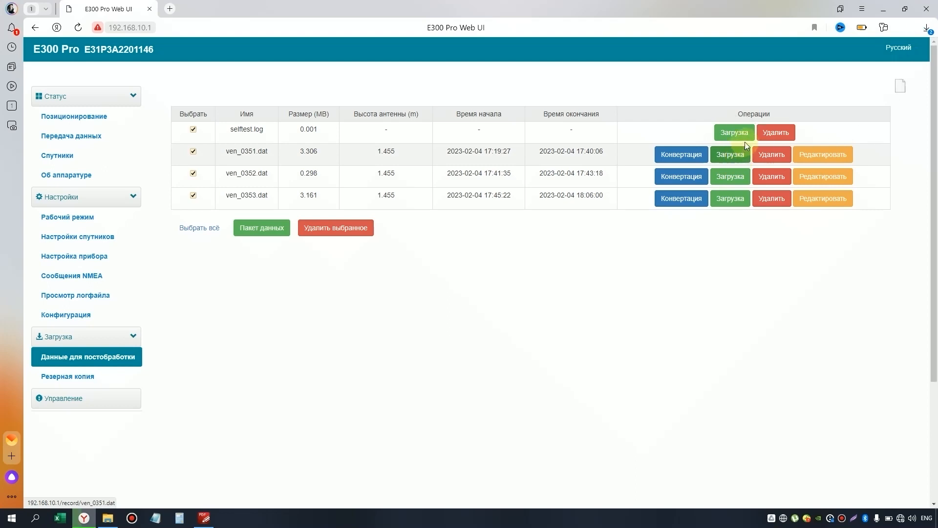
pyautogui.click(746, 139)
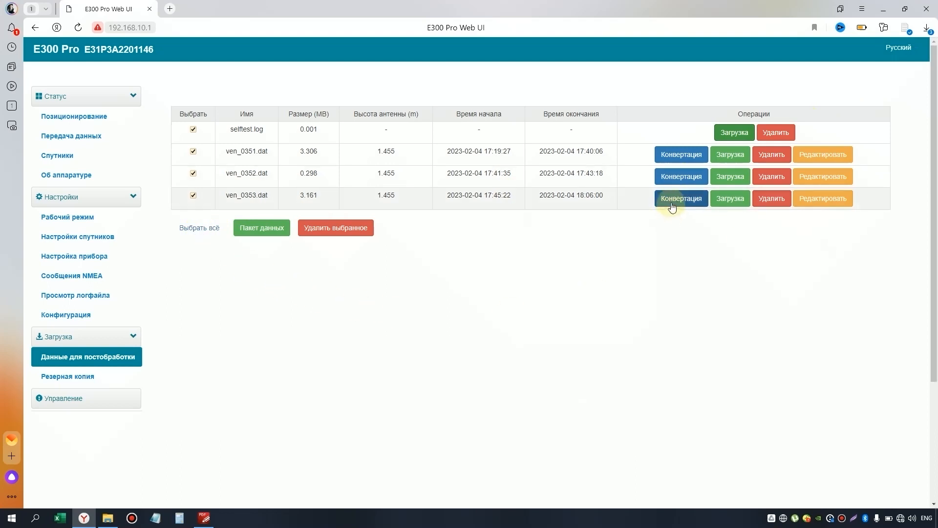
# Step: Convert ven_0351.dat to a RINEX 2.10 .zip archive, producing ven_0351_RINEX210.zip
pyautogui.click(690, 162)
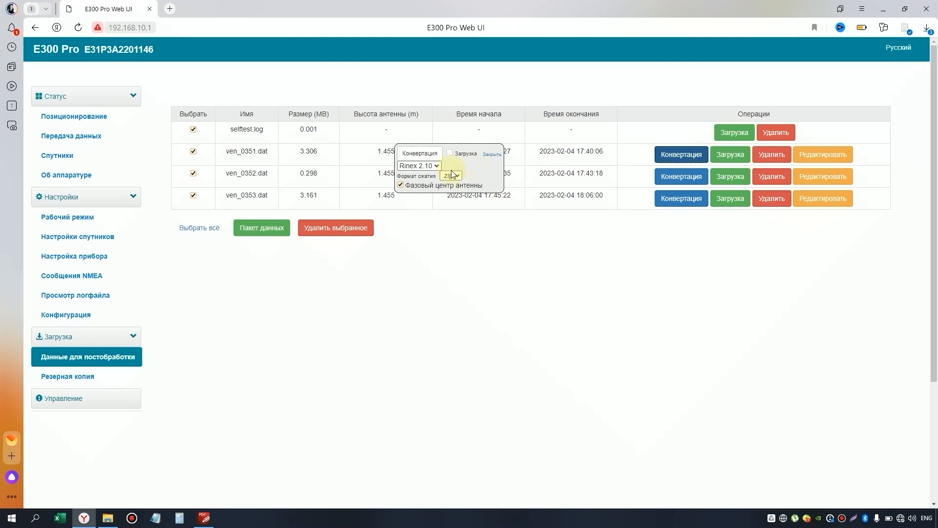
pyautogui.click(436, 167)
pyautogui.click(436, 167)
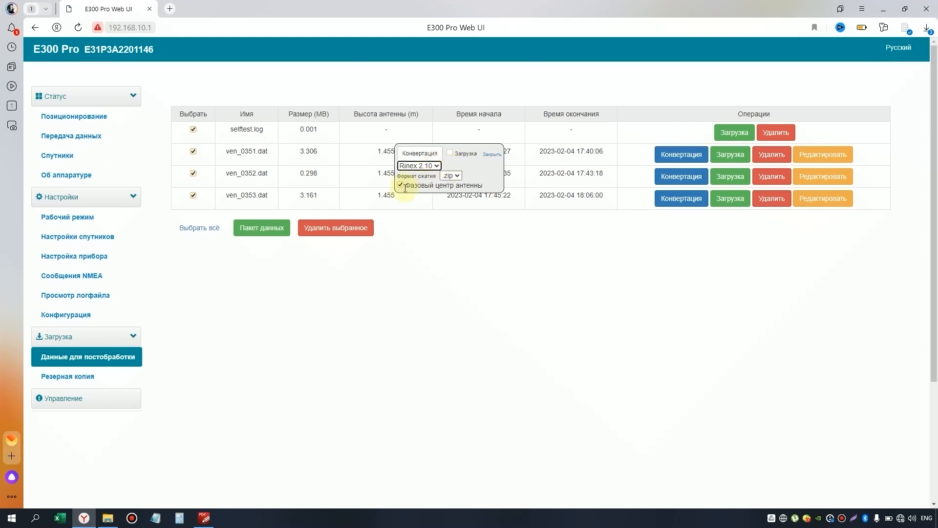
pyautogui.click(439, 154)
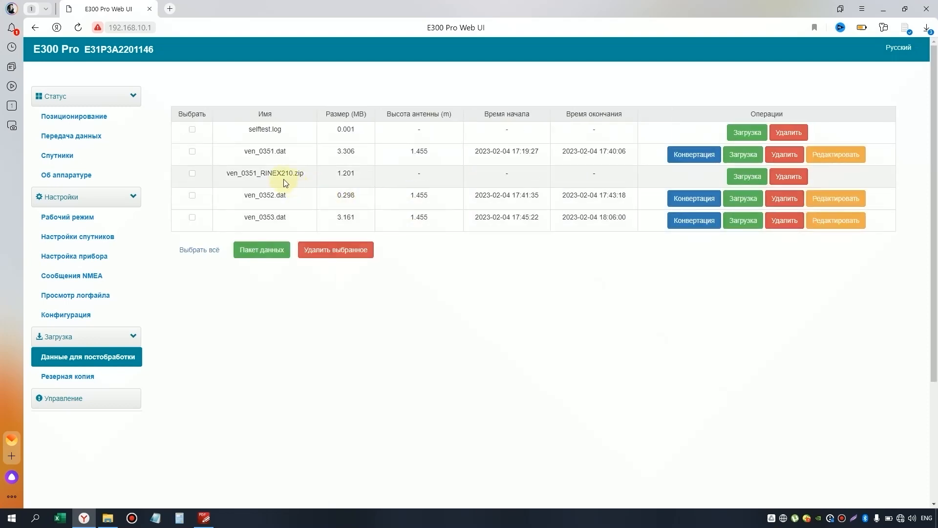
# Step: Download ven_0351_RINEX210.zip, then review ven_0352.dat's slant antenna height settings without saving
pyautogui.click(746, 184)
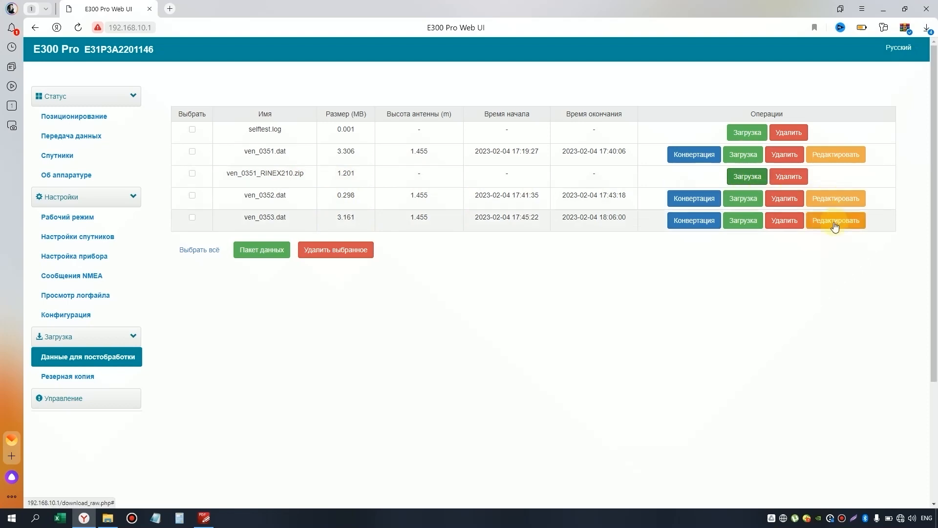
pyautogui.click(838, 201)
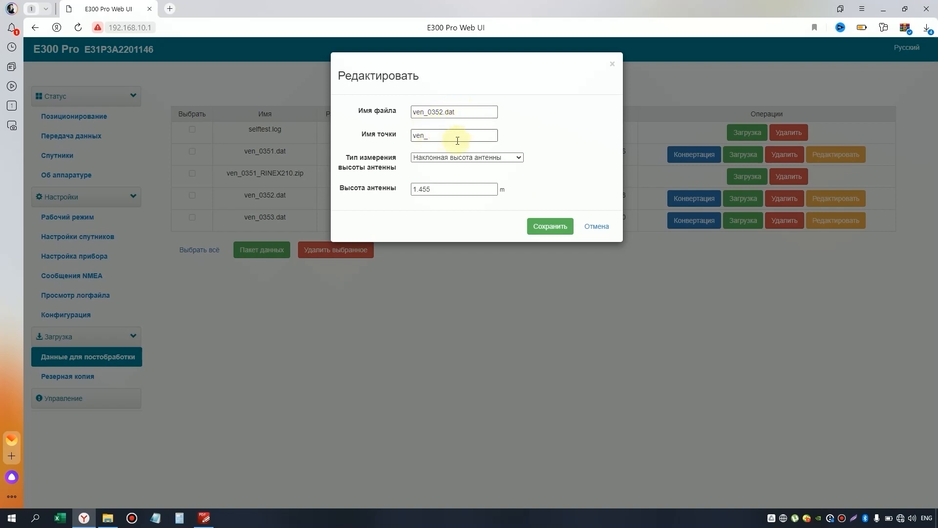
pyautogui.click(519, 158)
pyautogui.click(562, 180)
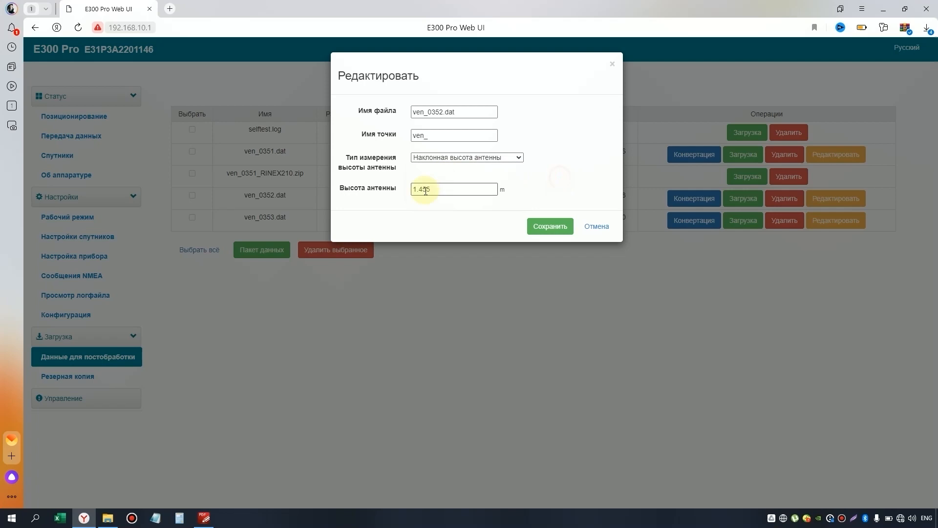
pyautogui.click(600, 233)
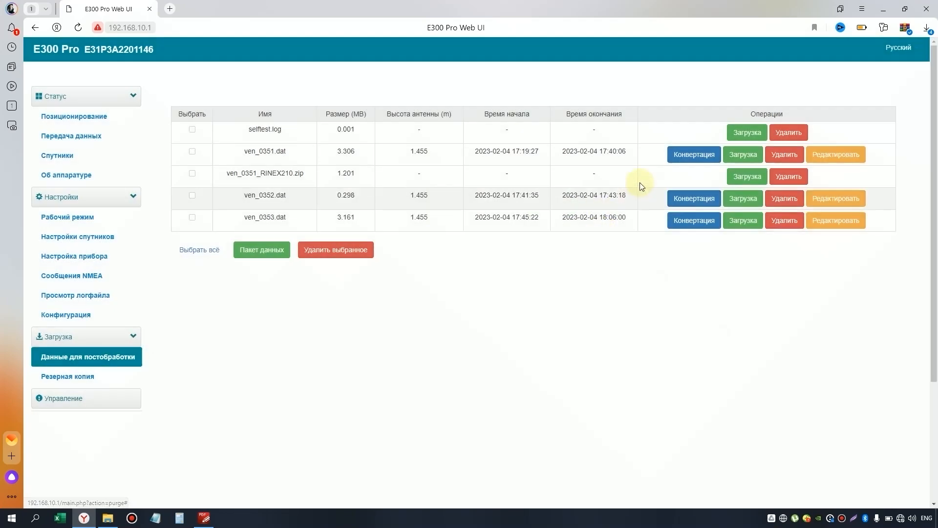
# Step: Convert ven_0352.dat to RINEX 2.10 with automatic download of the resulting zip
pyautogui.click(690, 208)
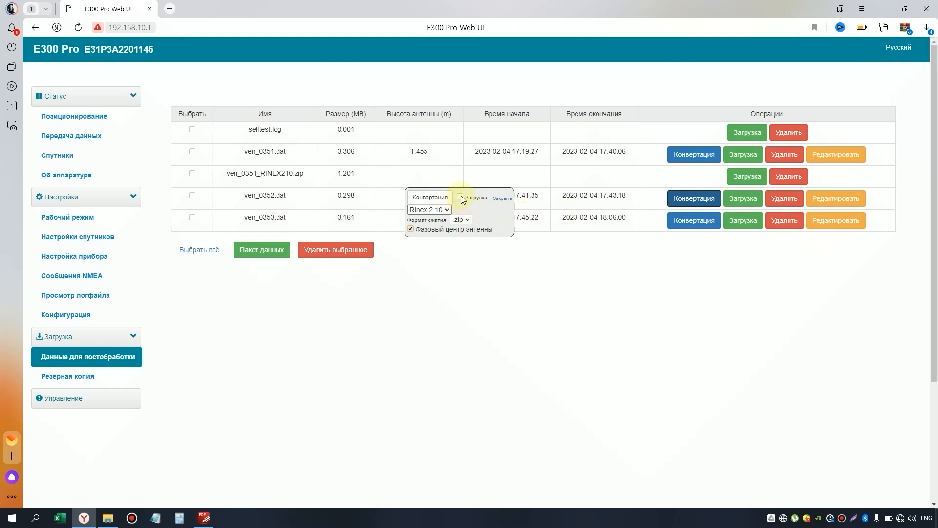
pyautogui.click(460, 196)
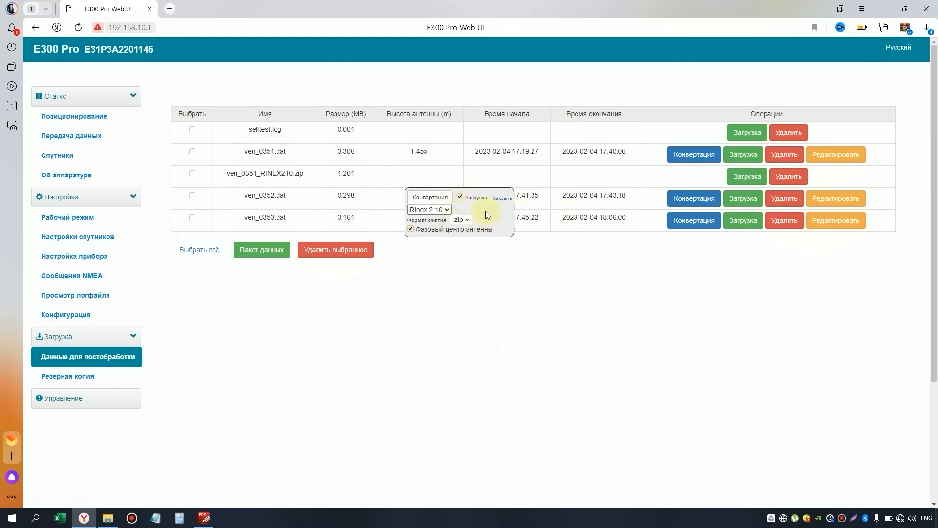
pyautogui.click(430, 197)
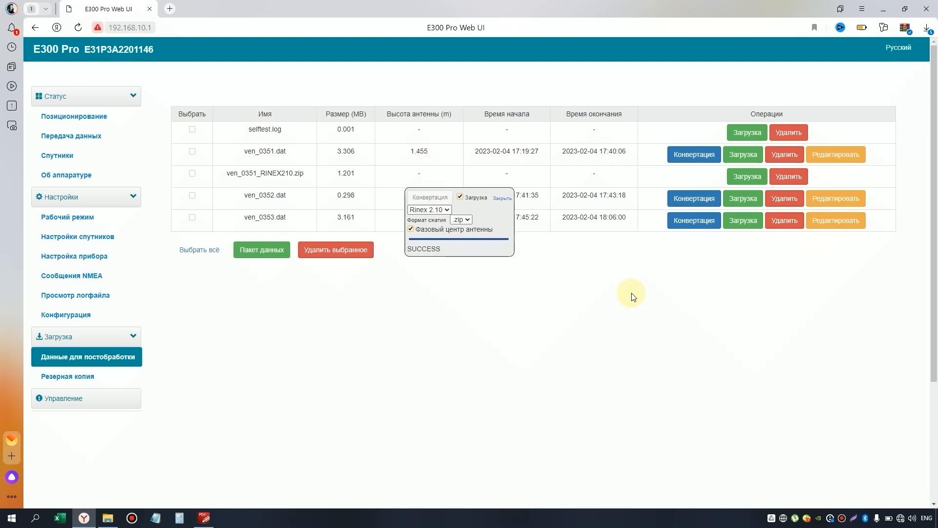
pyautogui.click(503, 198)
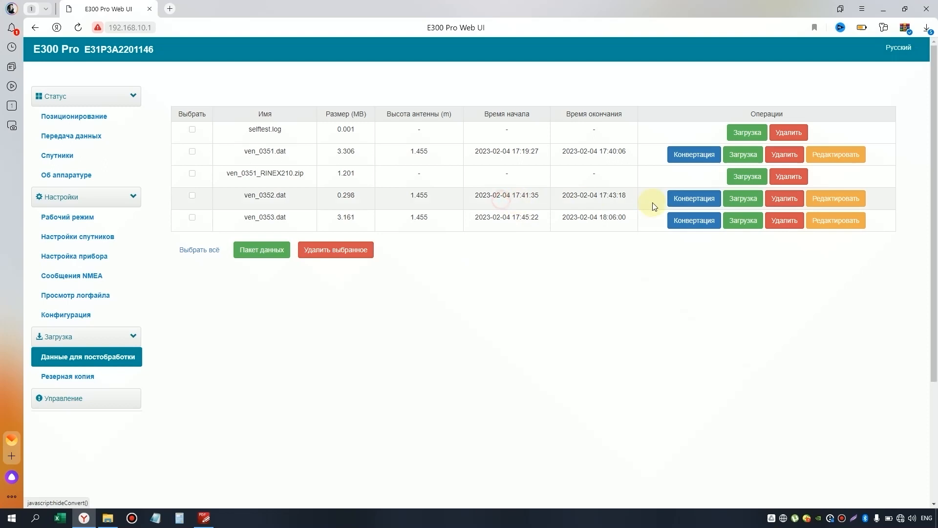
# Step: Convert ven_0353.dat to RINEX 2.10 and download ven_0353_RINEX210.zip
pyautogui.click(690, 222)
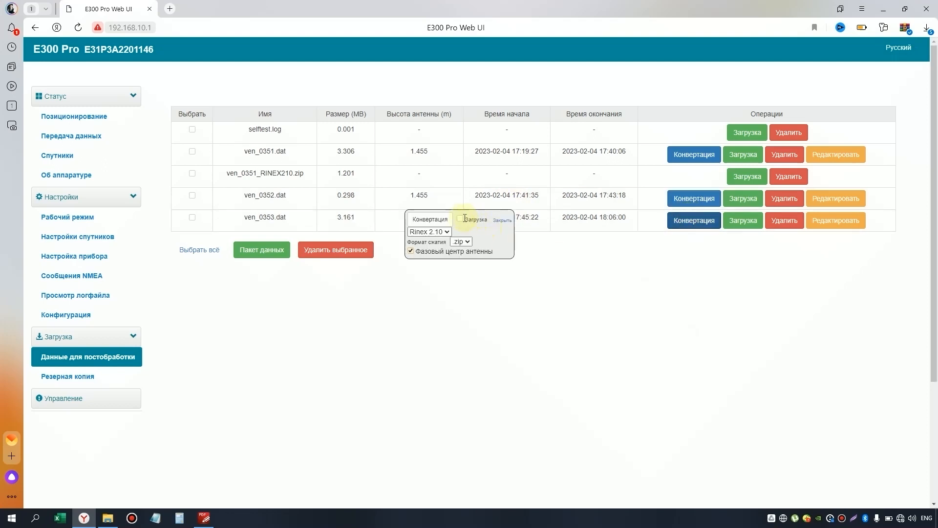
pyautogui.click(430, 219)
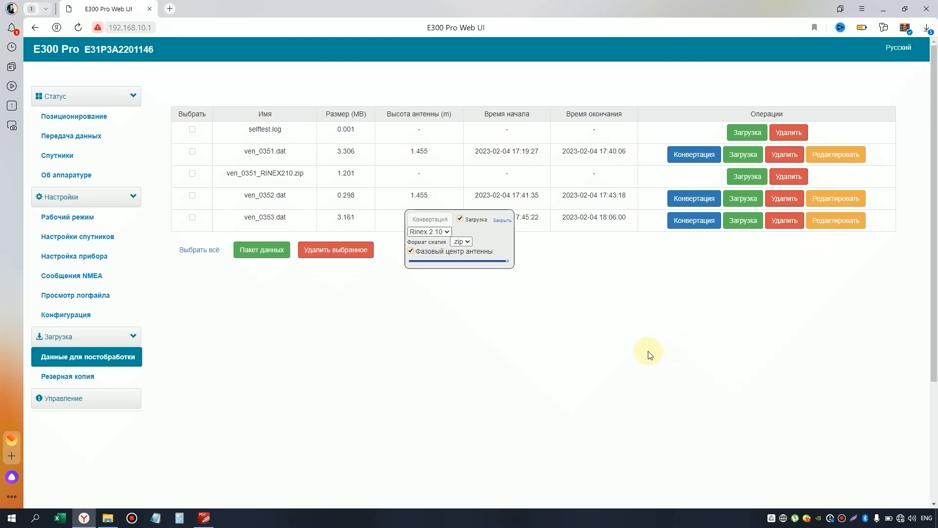
pyautogui.click(508, 223)
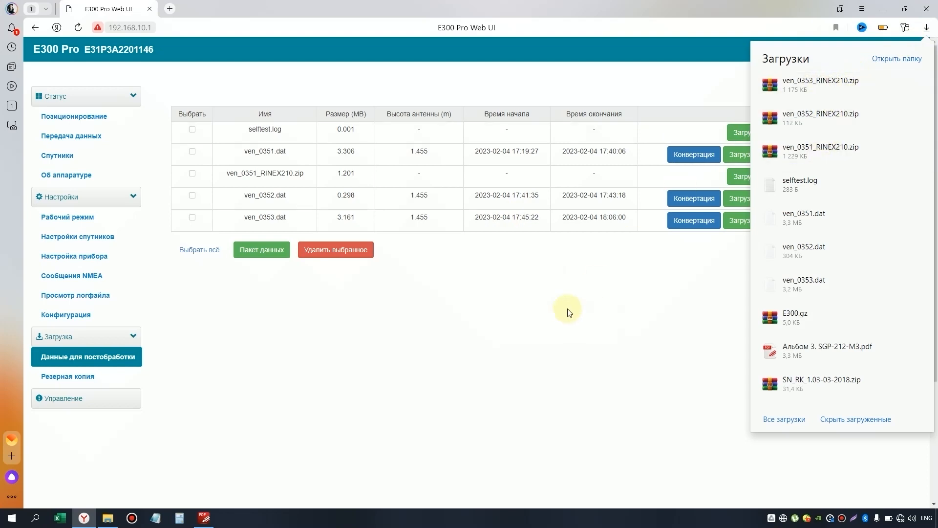
pyautogui.click(550, 313)
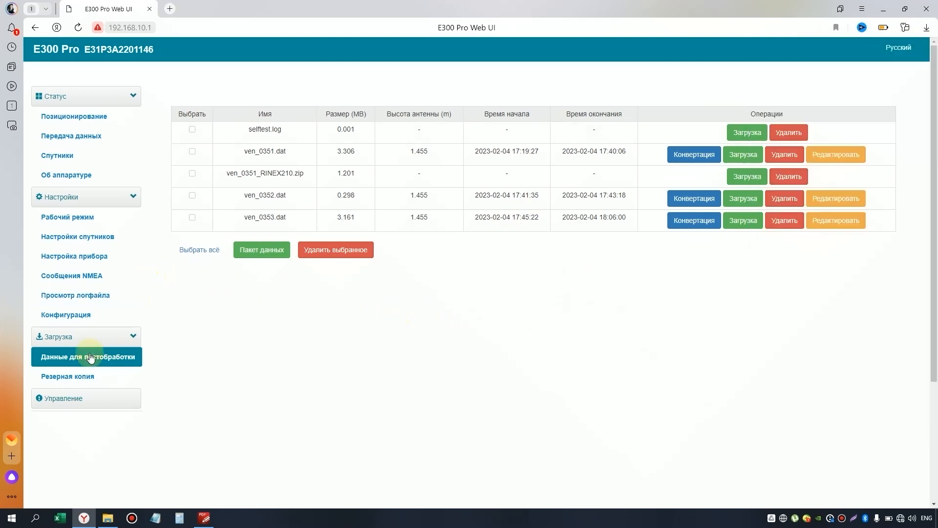
# Step: Download the 20230203 and 20230204 .RTK configuration backups from the backup list
pyautogui.click(75, 378)
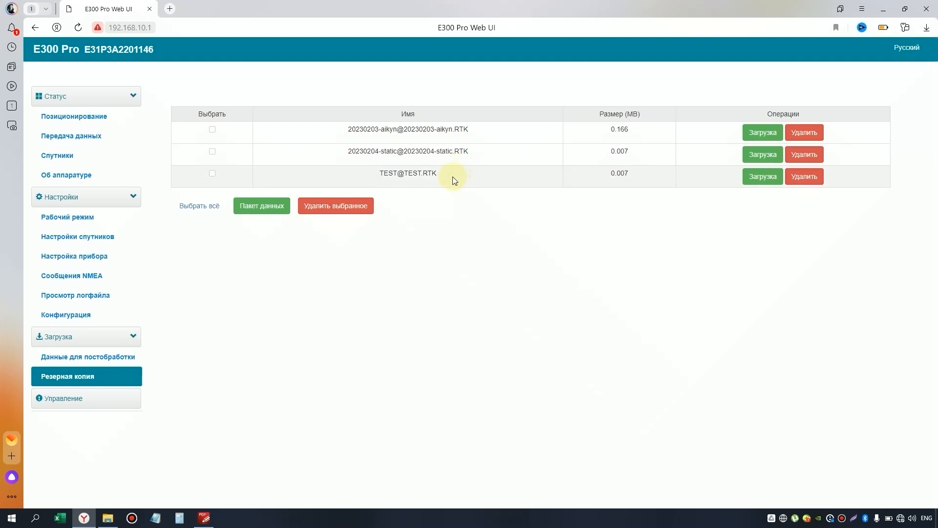
pyautogui.click(213, 130)
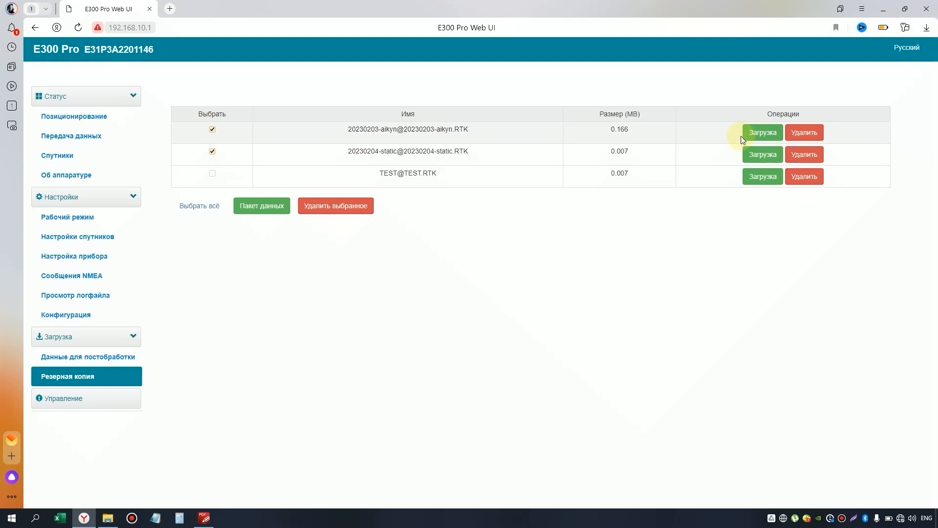
pyautogui.click(762, 132)
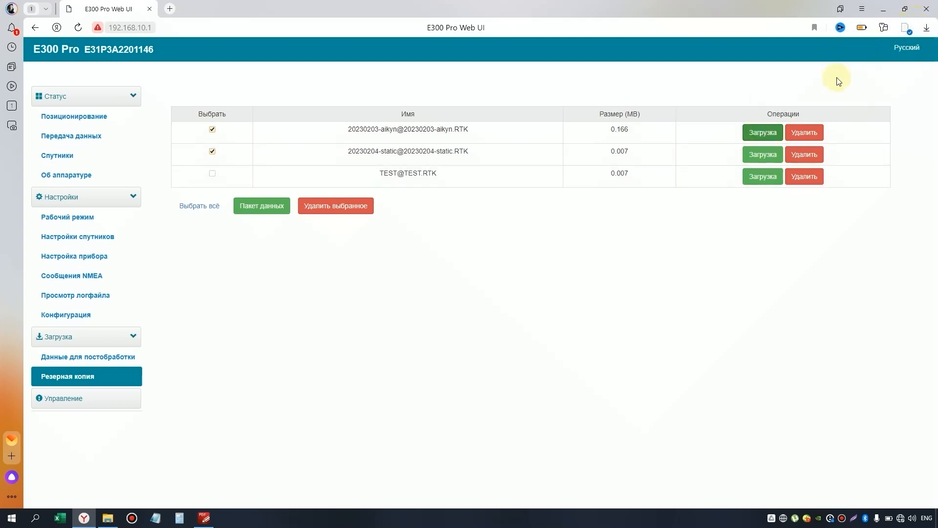
pyautogui.click(764, 156)
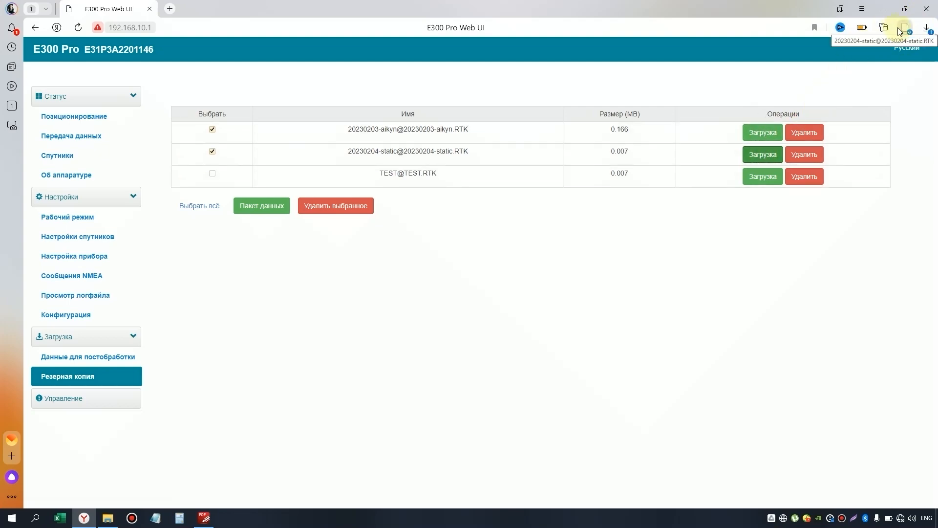
pyautogui.click(83, 403)
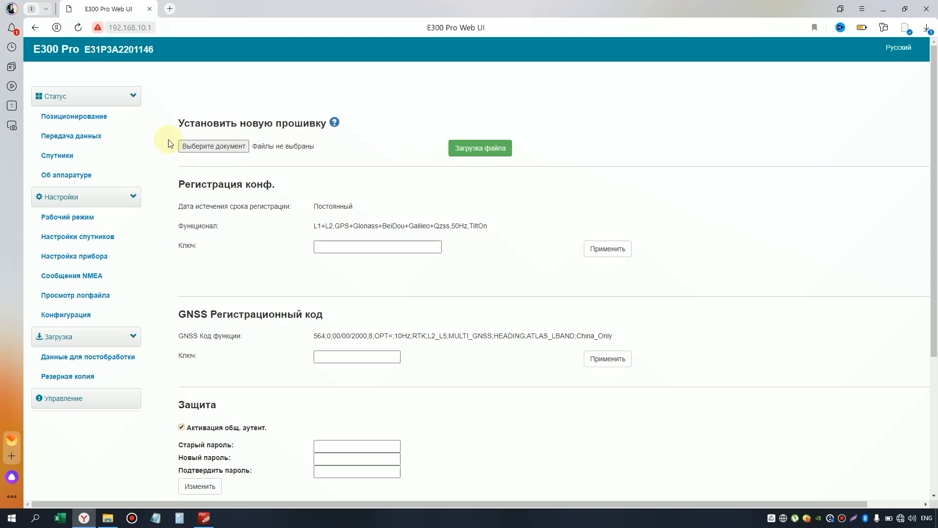
# Step: Scroll through the management page's formatting, self-test, factory reset and restart options, then return up
pyautogui.scroll(-2, 431, 148)
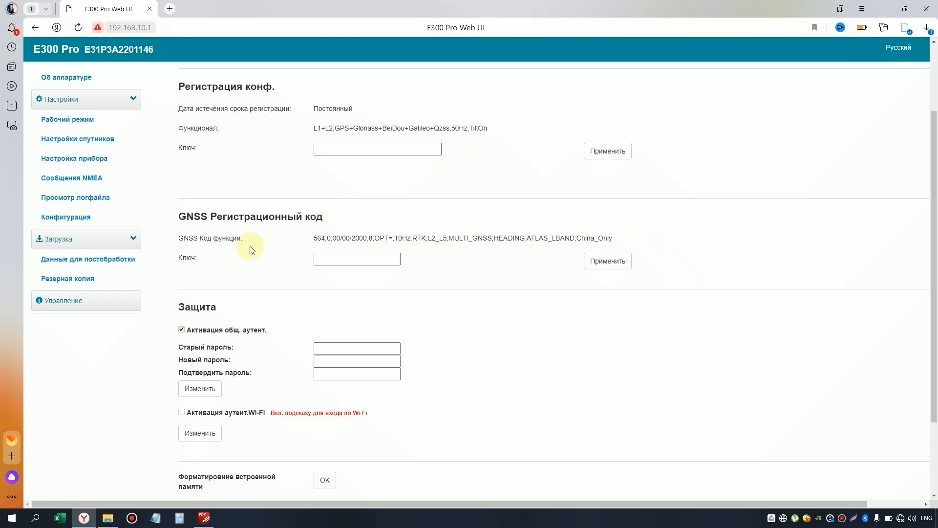
pyautogui.scroll(-1, 474, 264)
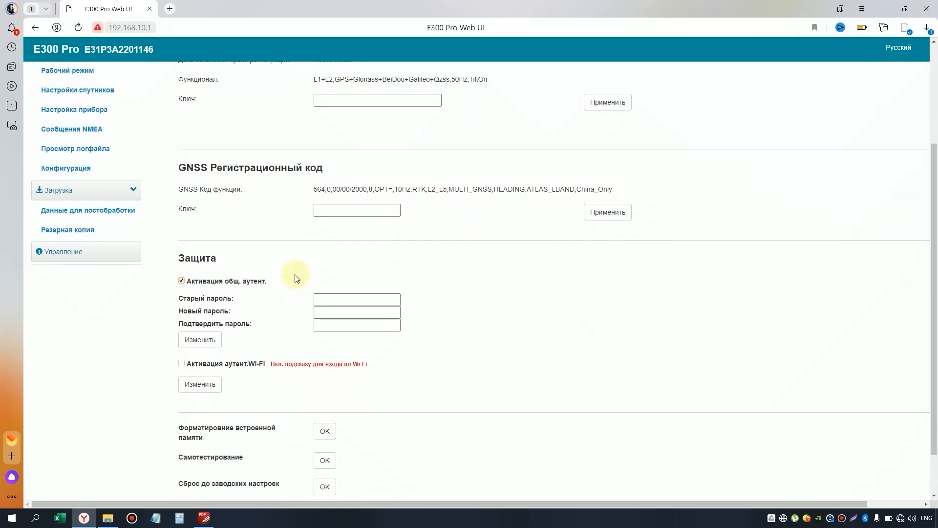
pyautogui.scroll(-1, 296, 273)
pyautogui.scroll(-1, 259, 291)
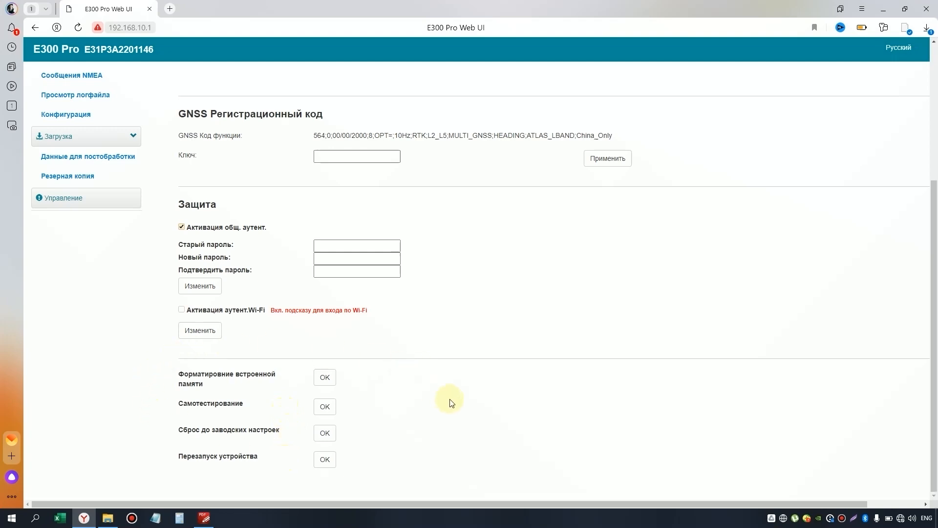
pyautogui.scroll(4, 449, 403)
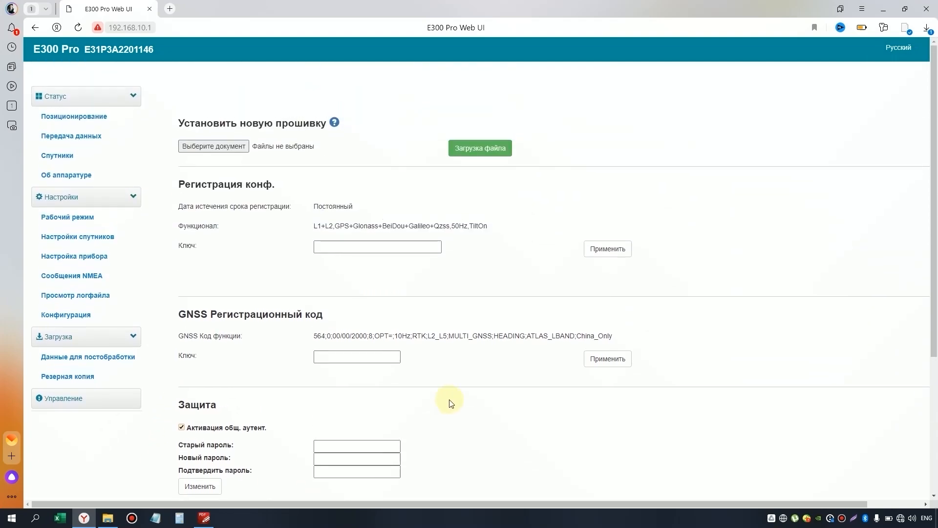